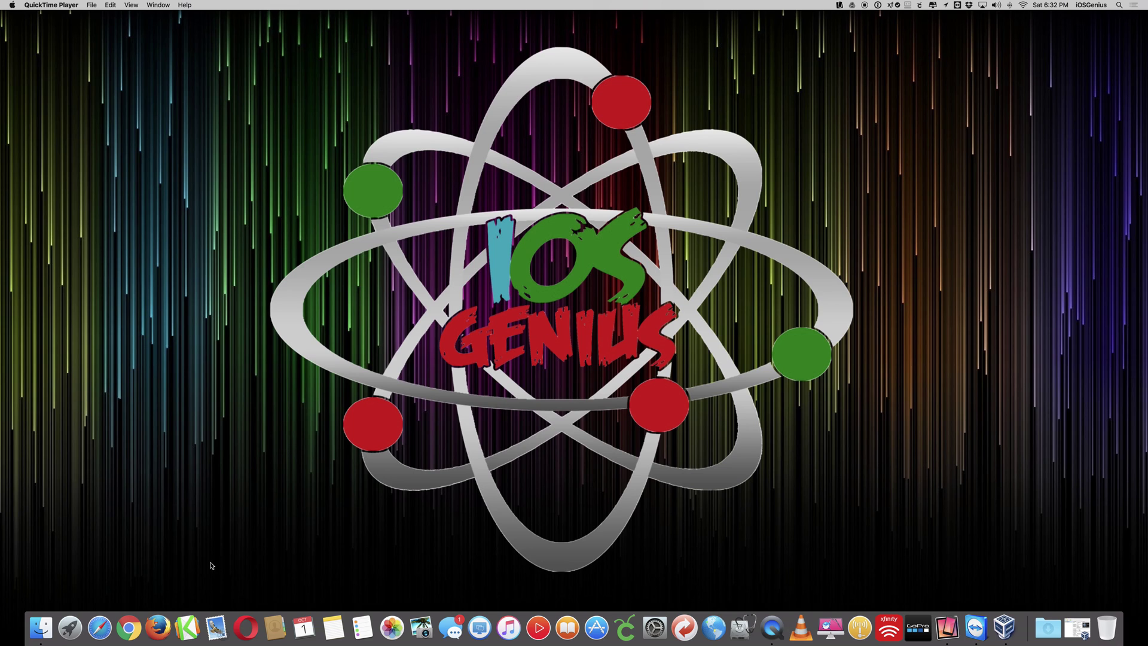
# - Visit the iosgenius address in the web browser, then close the browser
pyautogui.click(105, 629)
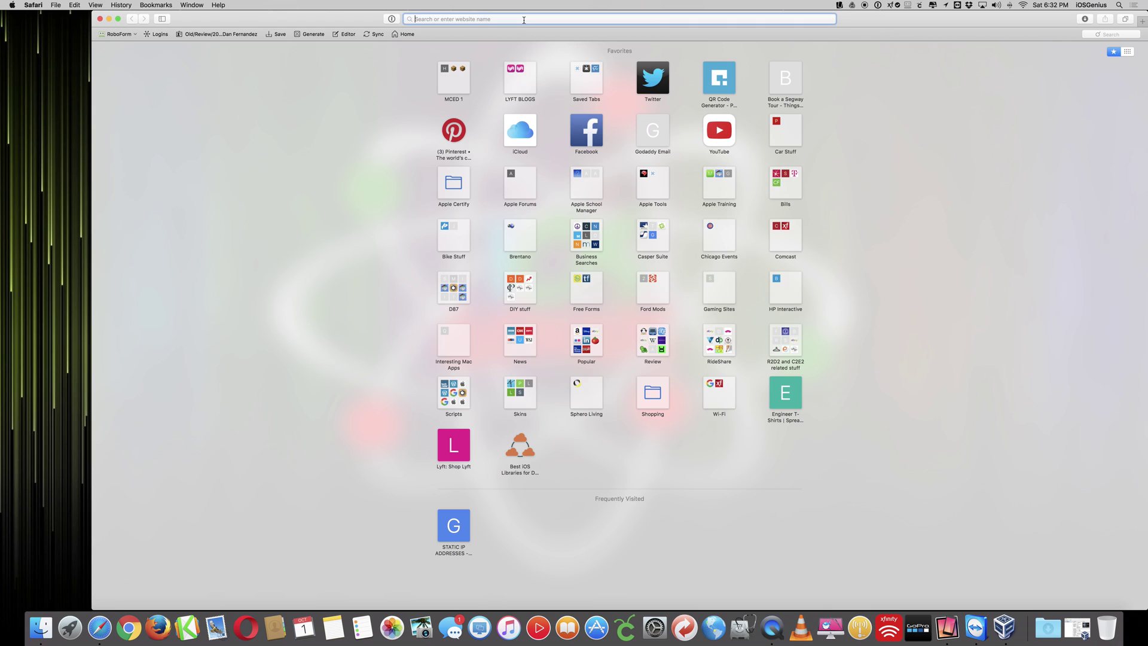
pyautogui.write('ios')
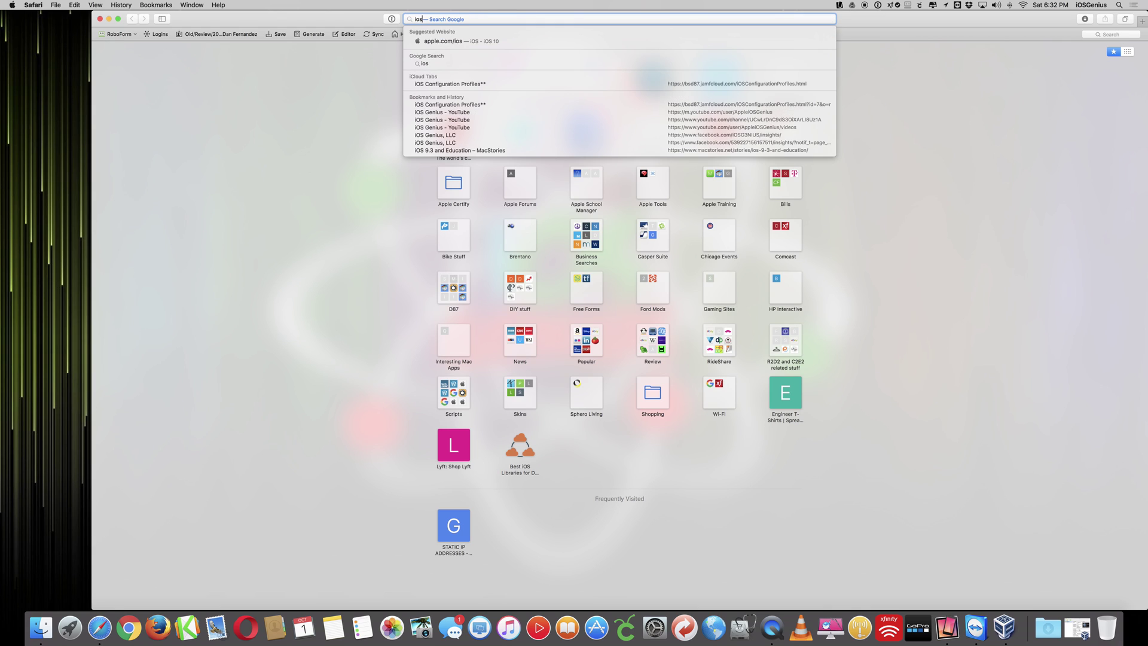
pyautogui.write('genius.')
pyautogui.press('Return')
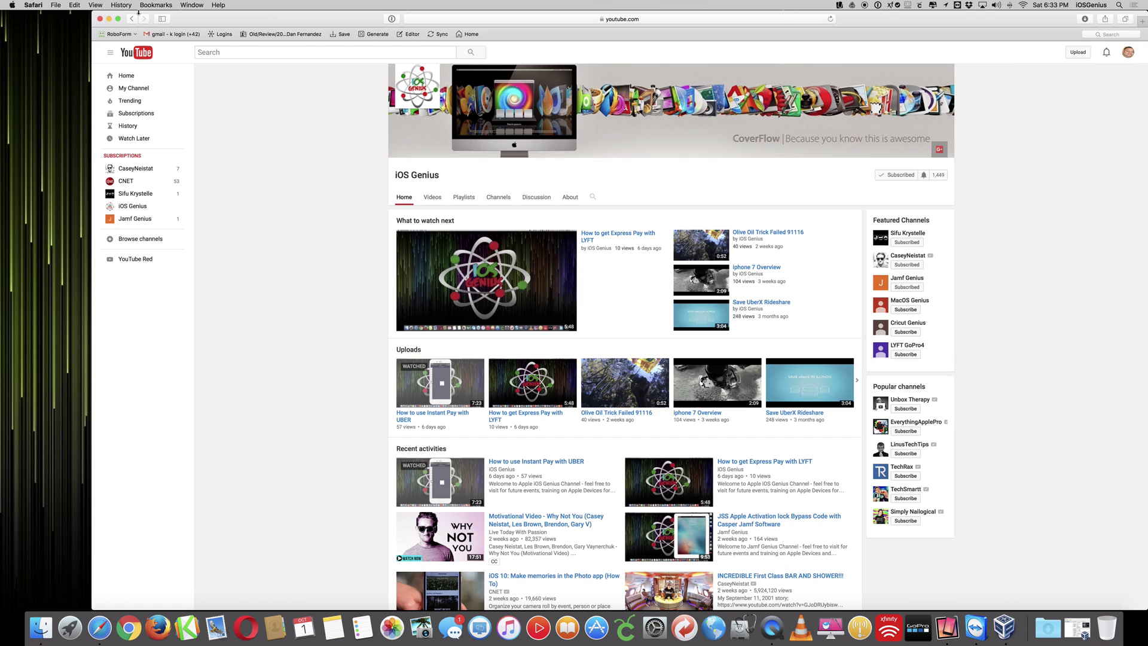
pyautogui.click(100, 18)
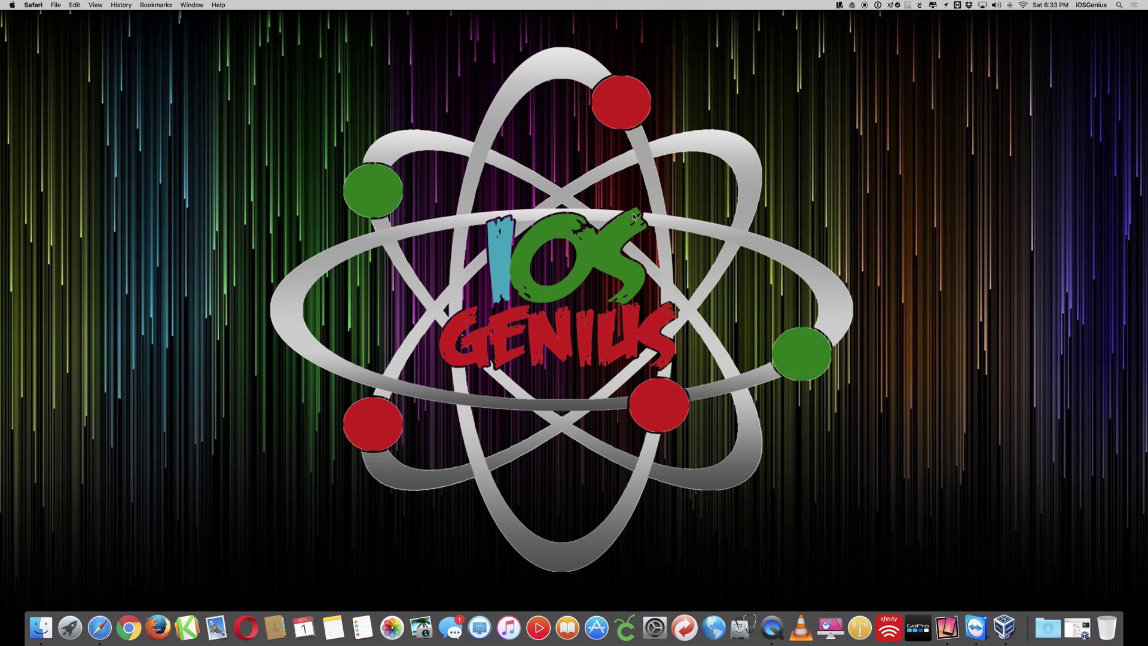
# - Start the Windows 7 VM, minimize the manager, dismiss the capture notice and move the VM window upper right
pyautogui.click(1004, 626)
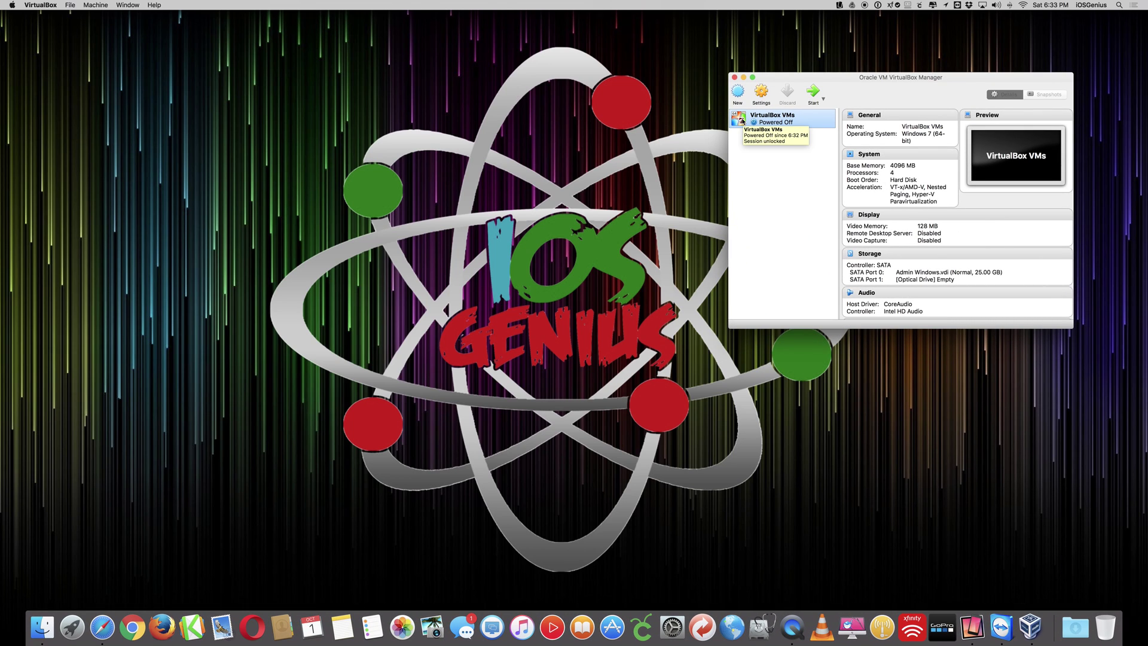
pyautogui.click(814, 93)
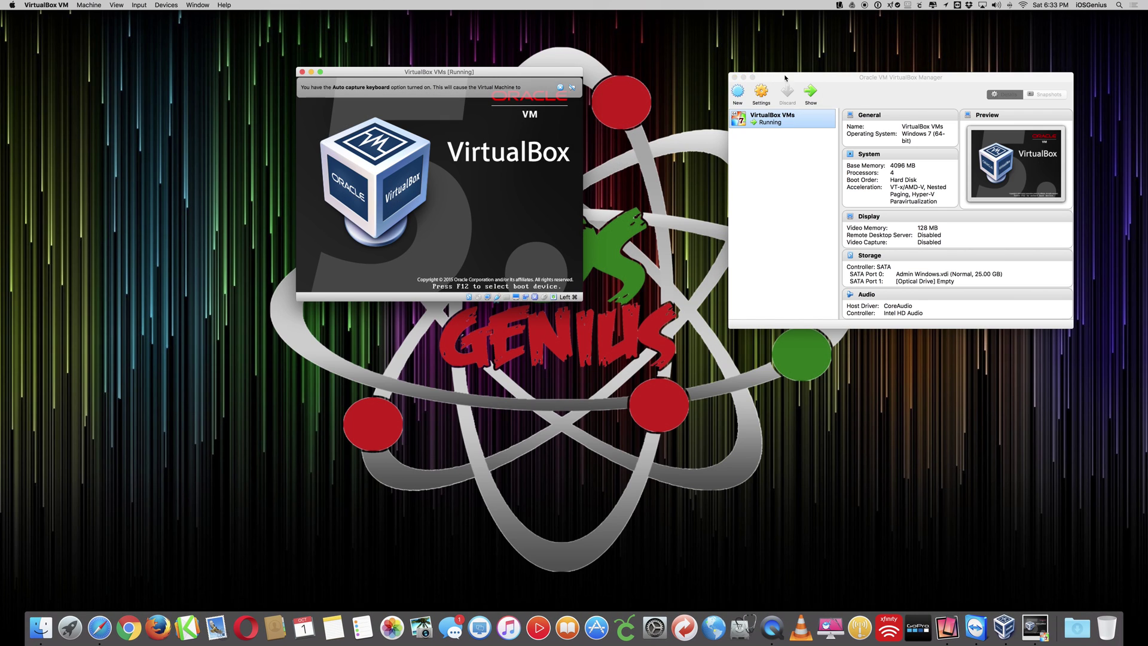
pyautogui.moveTo(785, 77); pyautogui.dragTo(751, 174)
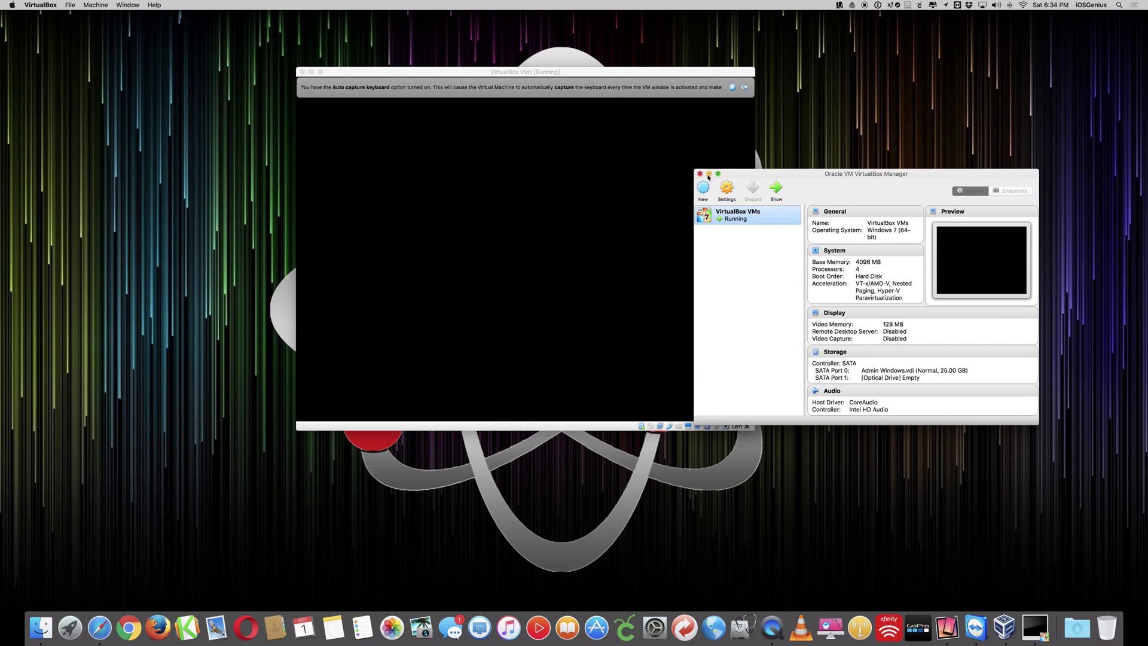
pyautogui.click(708, 175)
pyautogui.moveTo(622, 69); pyautogui.dragTo(677, 99)
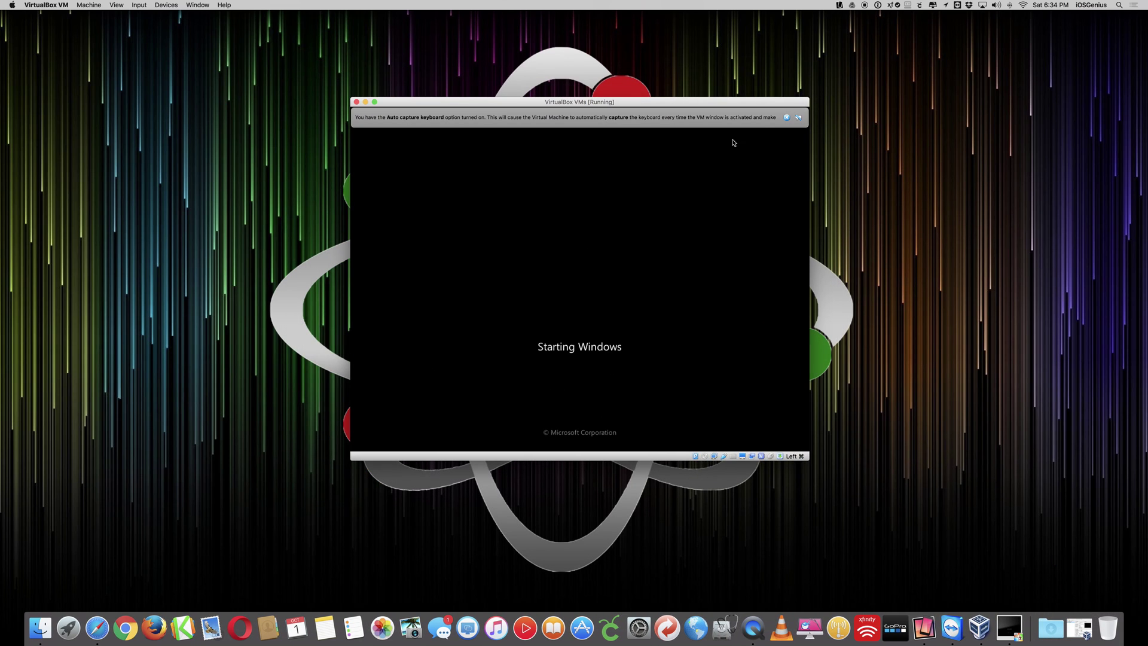
pyautogui.click(785, 117)
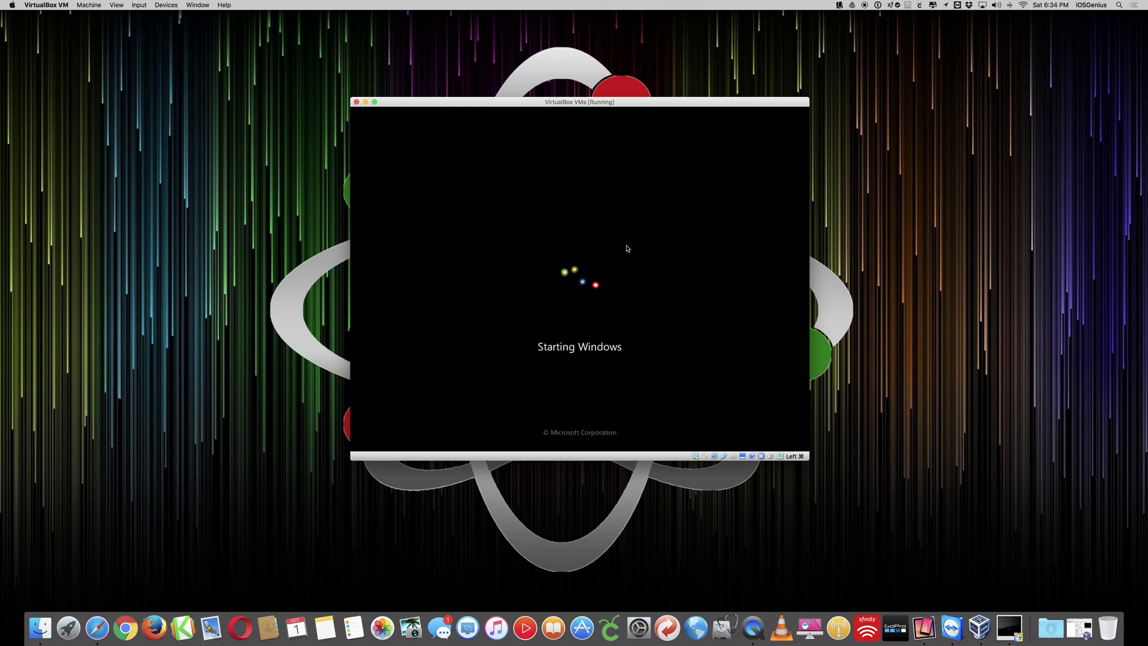
pyautogui.moveTo(562, 105); pyautogui.dragTo(902, 16)
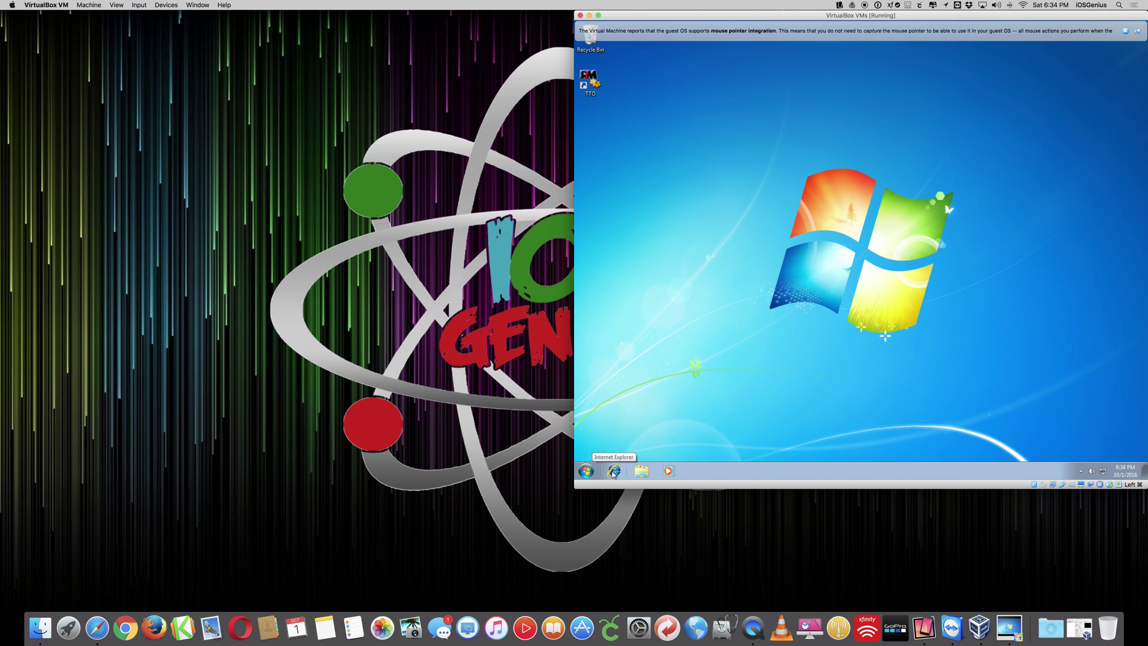
# - Centre the VM window, then delete iCloudSetup from Downloads in Explorer, leaving only ImageResizerSetup
pyautogui.click(799, 16)
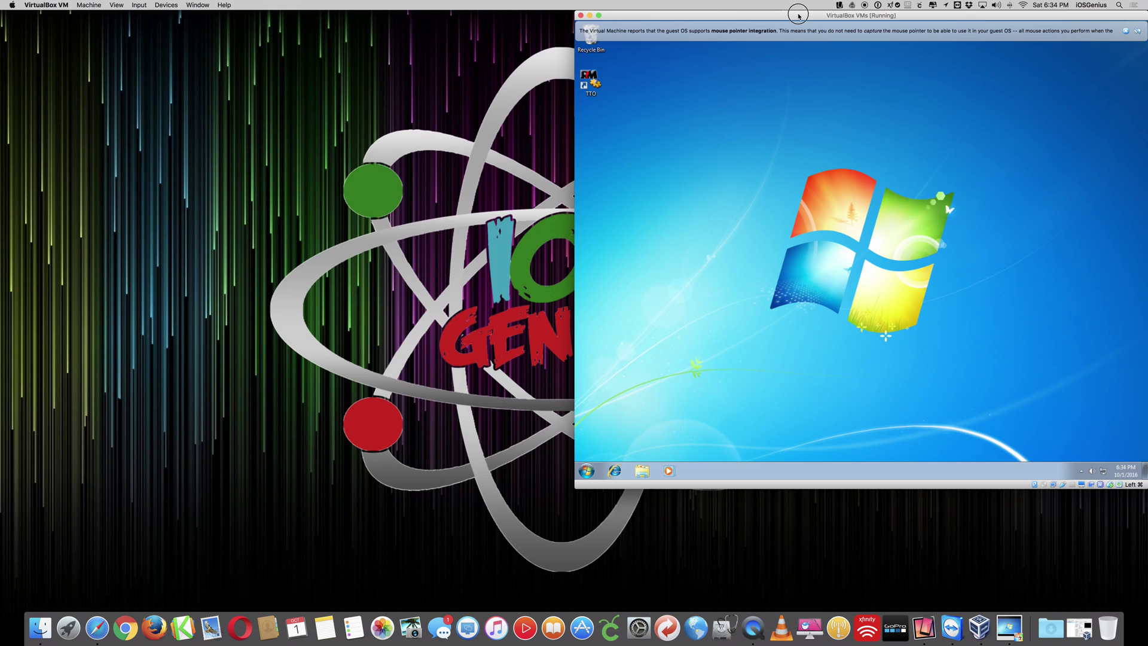
pyautogui.moveTo(799, 16); pyautogui.dragTo(508, 53)
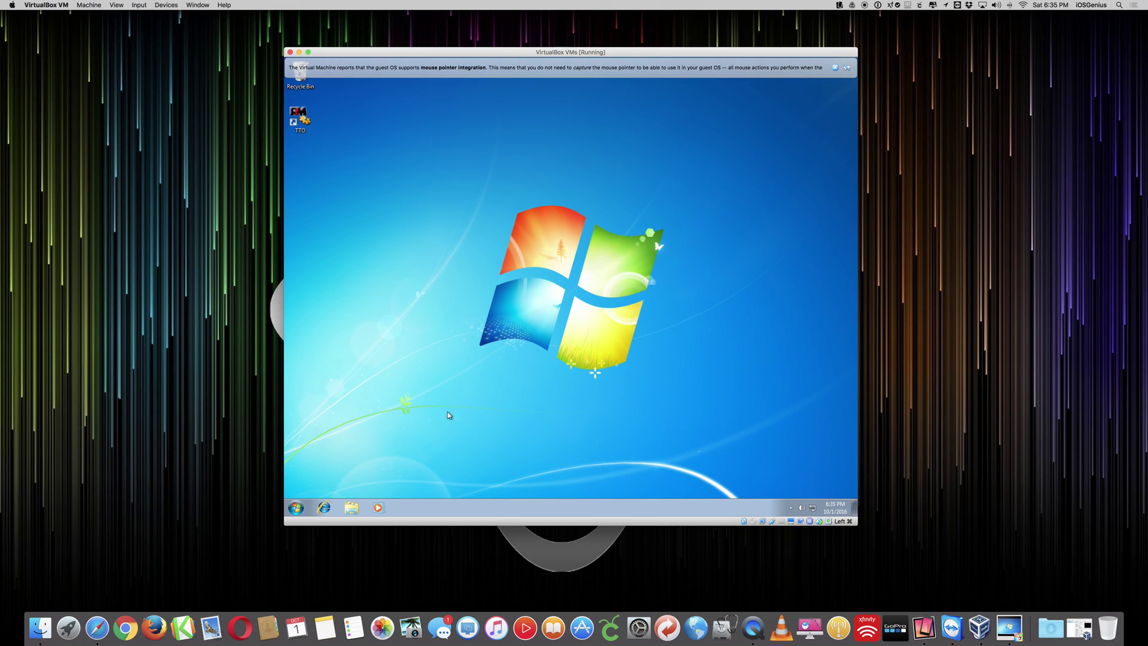
pyautogui.click(352, 508)
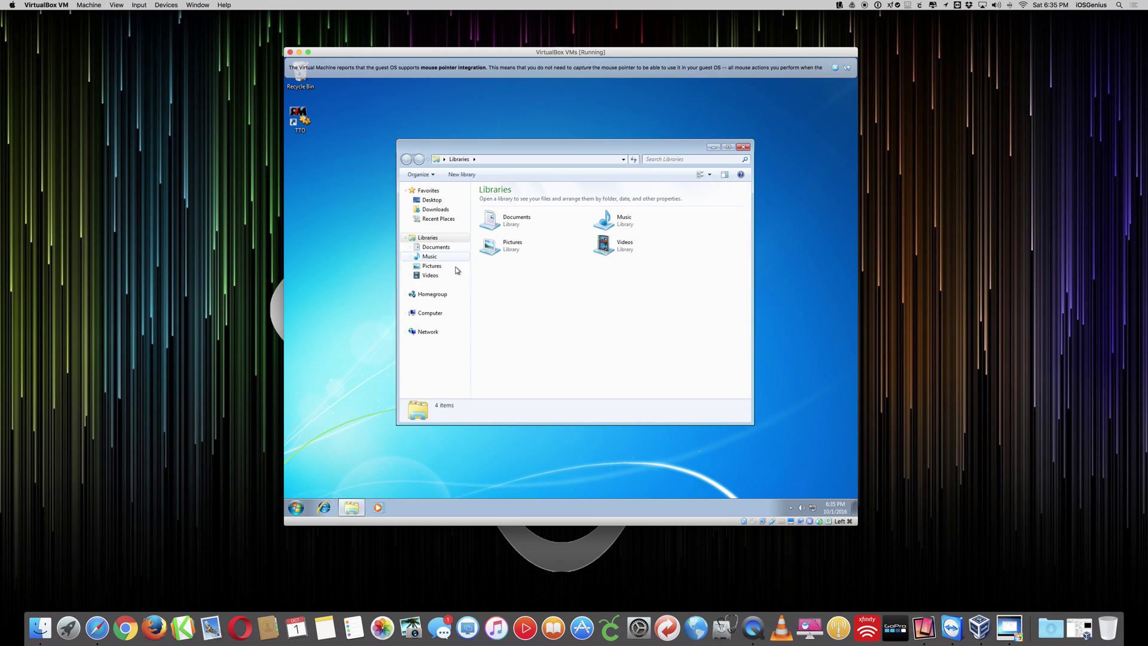
pyautogui.click(440, 211)
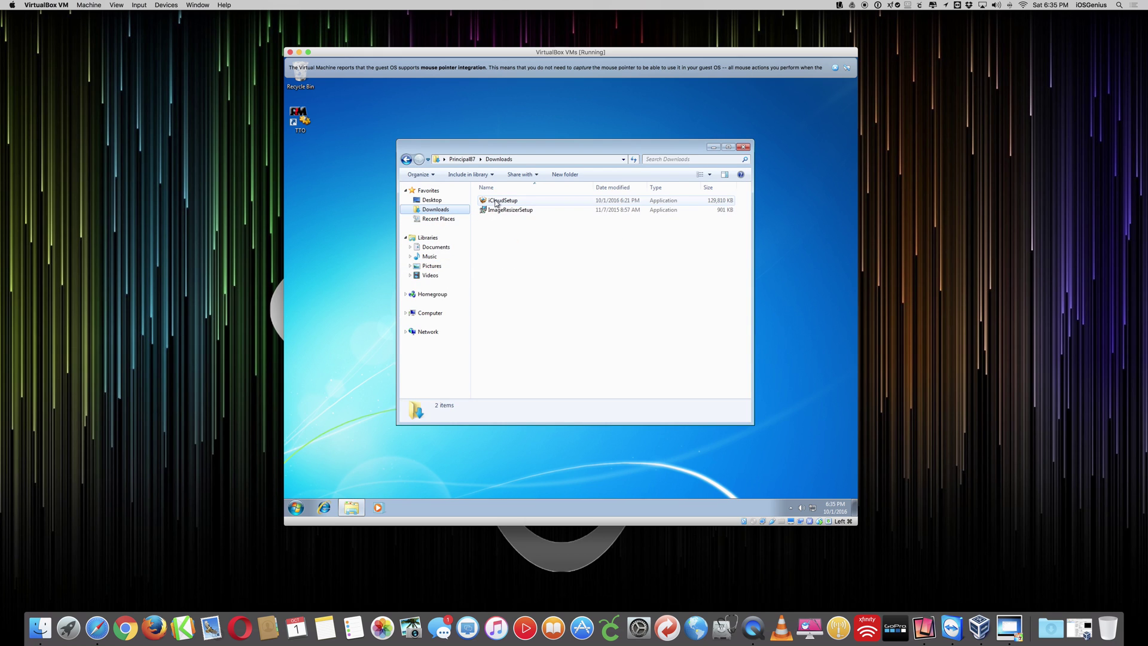
pyautogui.rightClick(495, 202)
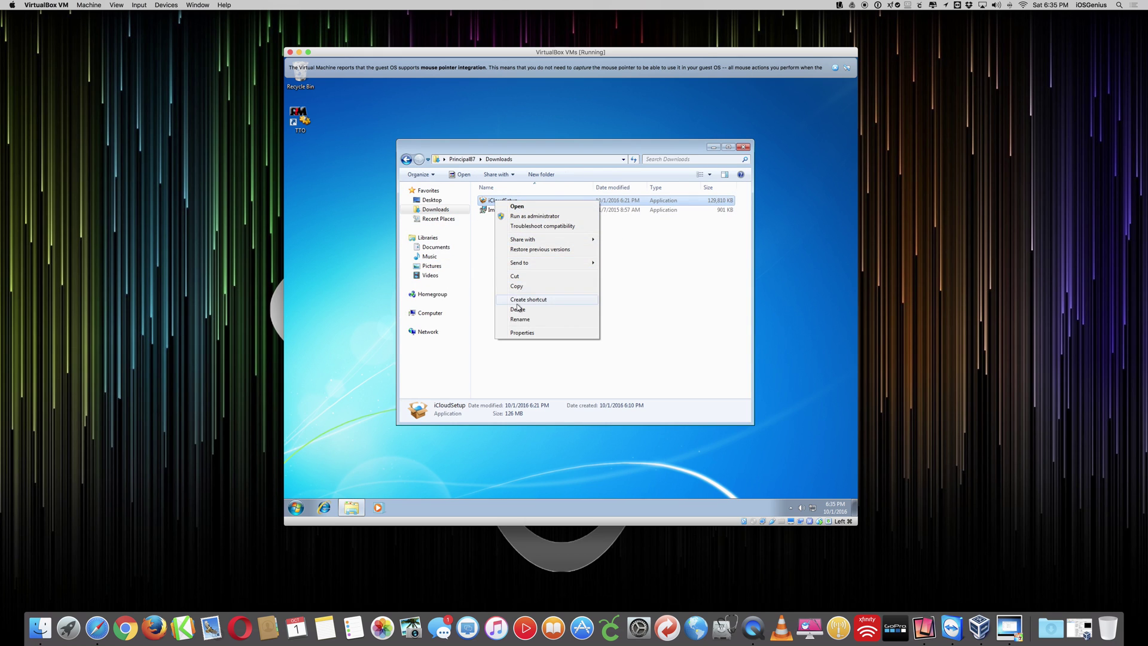
pyautogui.click(518, 309)
pyautogui.click(606, 318)
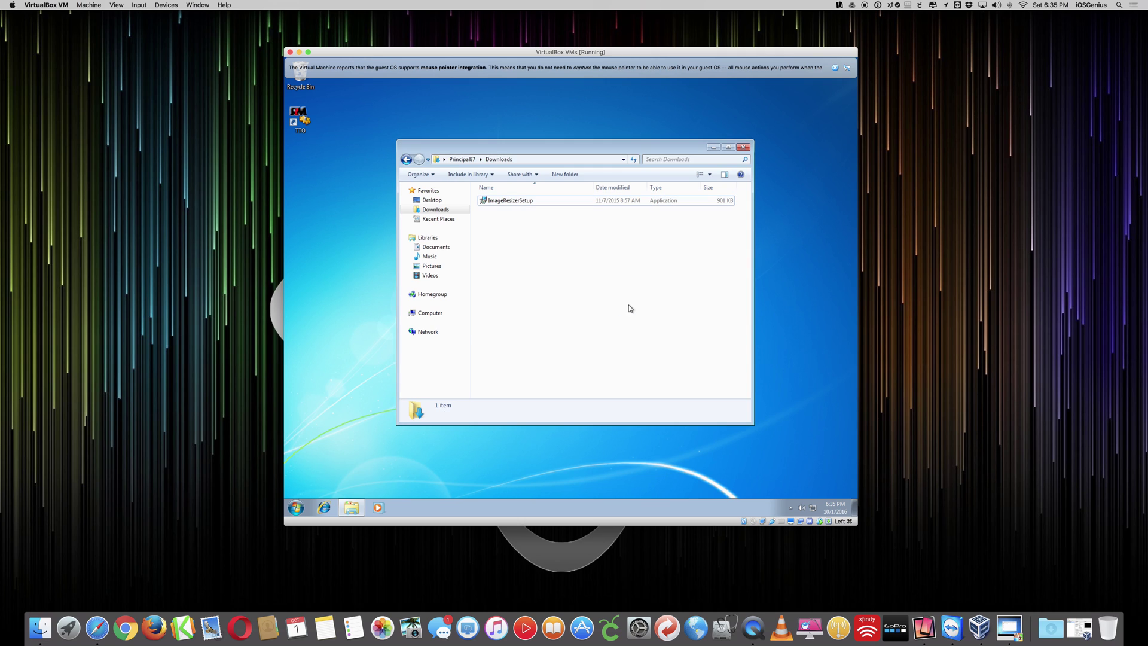
pyautogui.click(742, 147)
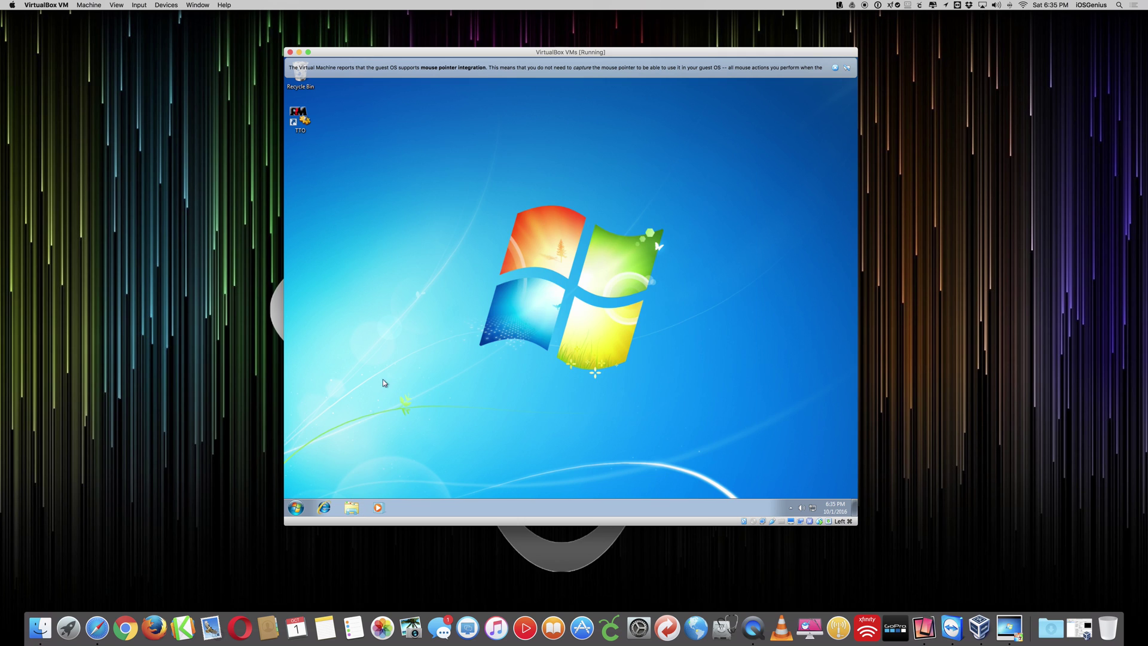
# - Go to google.com in Internet Explorer and type 'icloud windows install' into the search box
pyautogui.click(326, 510)
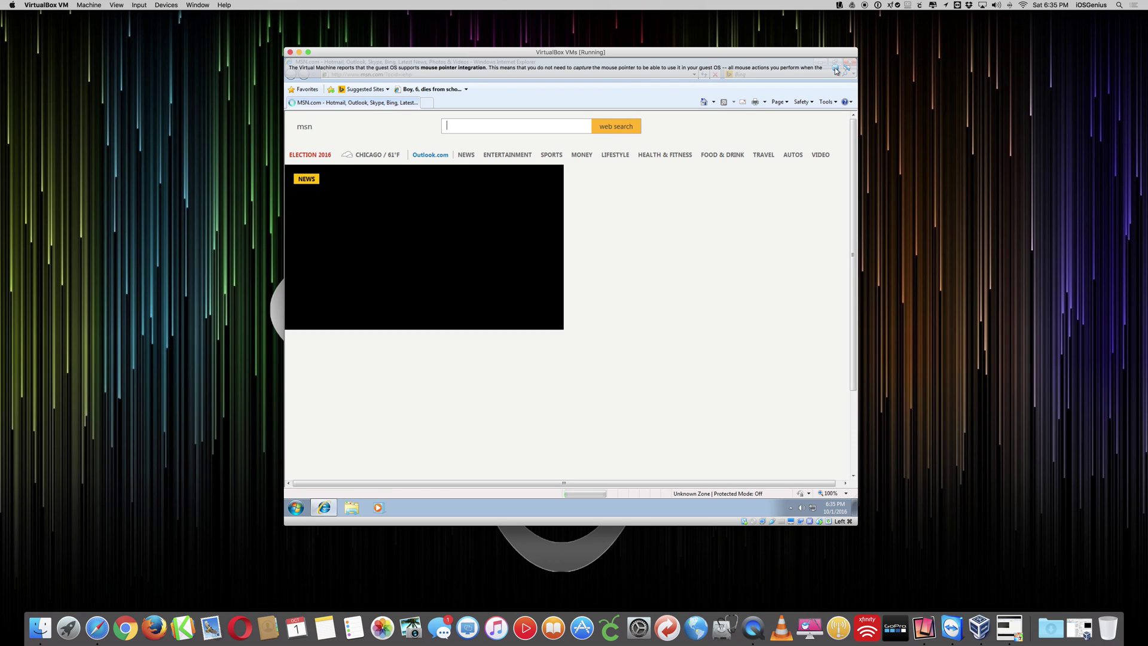
pyautogui.click(573, 74)
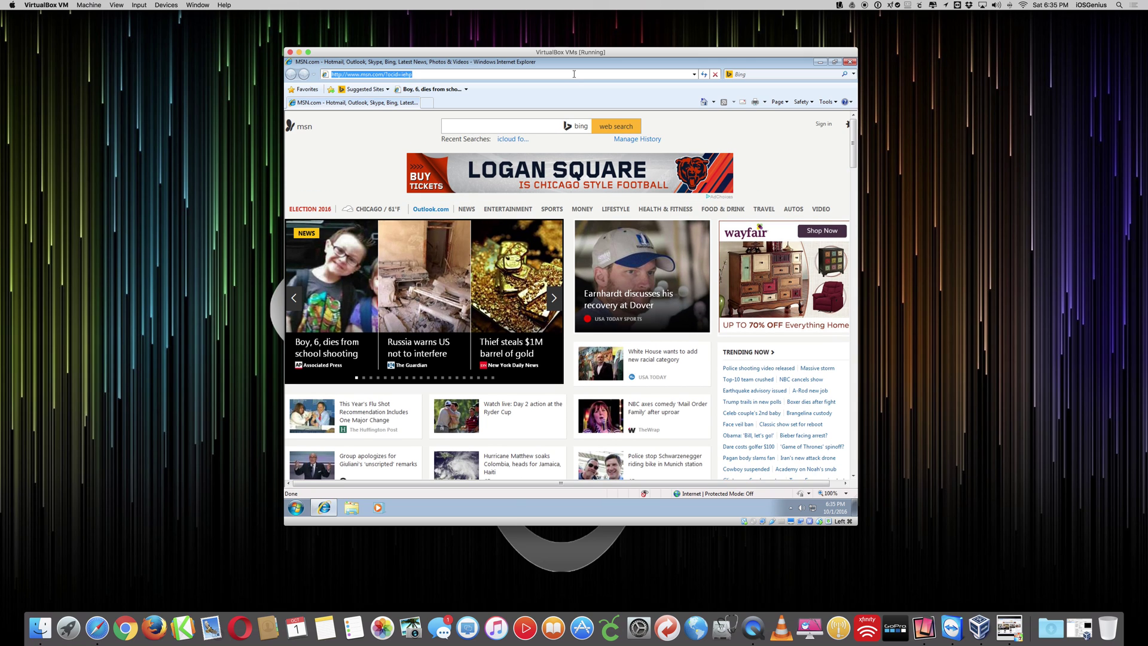
pyautogui.write('google.com')
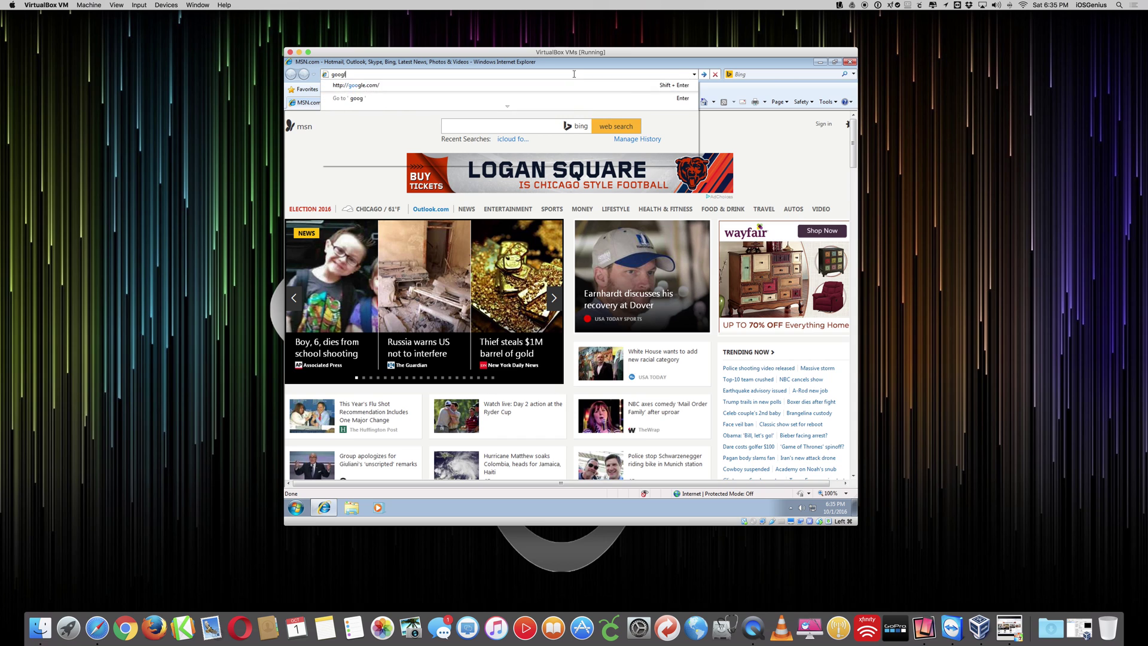
pyautogui.press('Return')
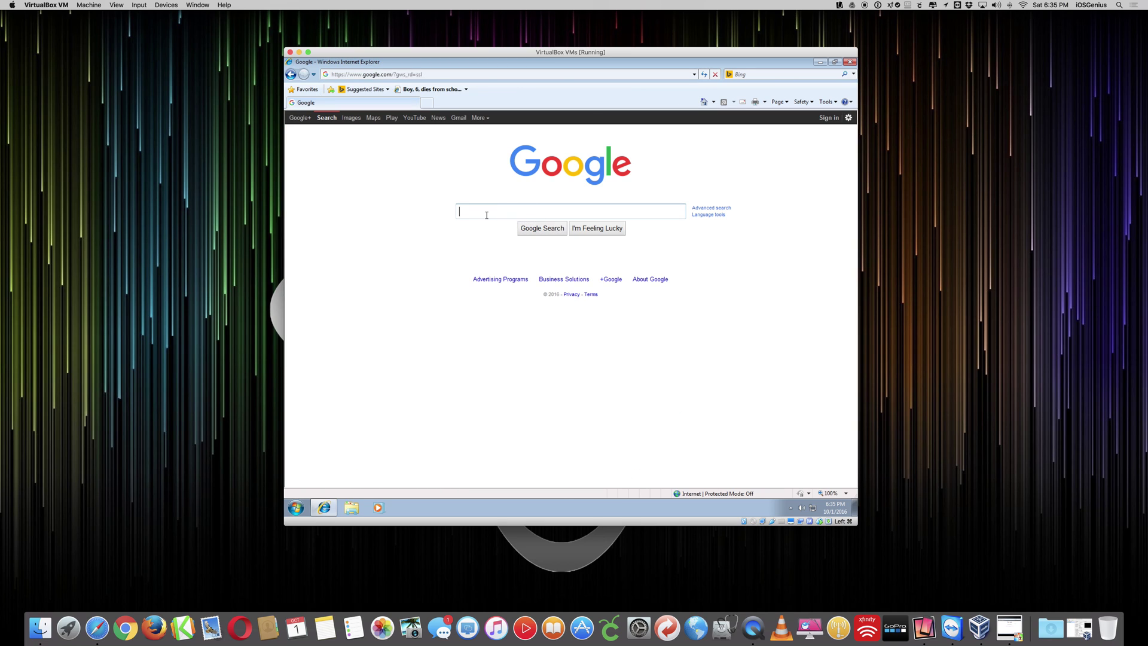
pyautogui.click(486, 215)
pyautogui.write('iclo')
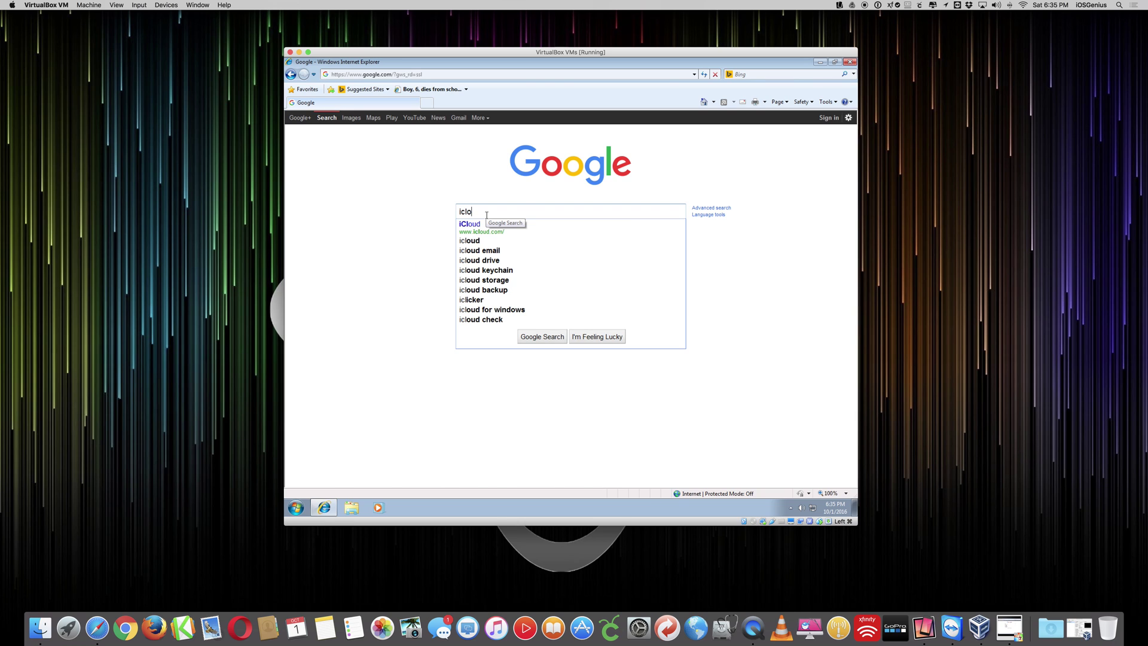
pyautogui.write('ud windows ')
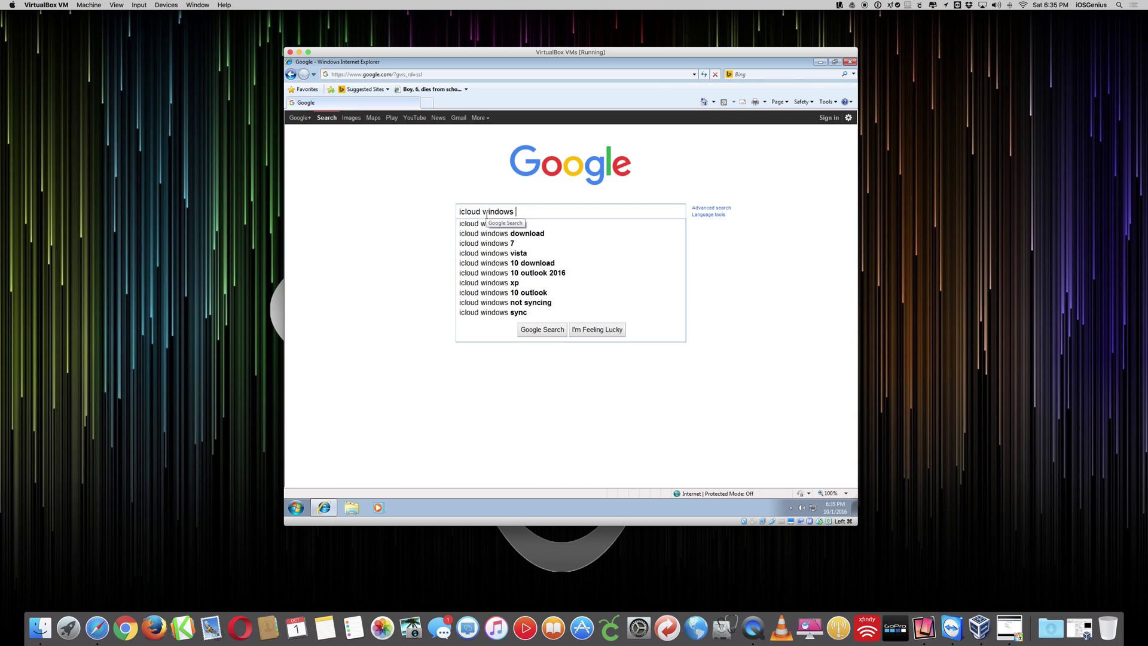
pyautogui.write('install')
# - Search Google for 'icloud windows install' and open the 'iCloud - Setup - Apple' result
pyautogui.press('Return')
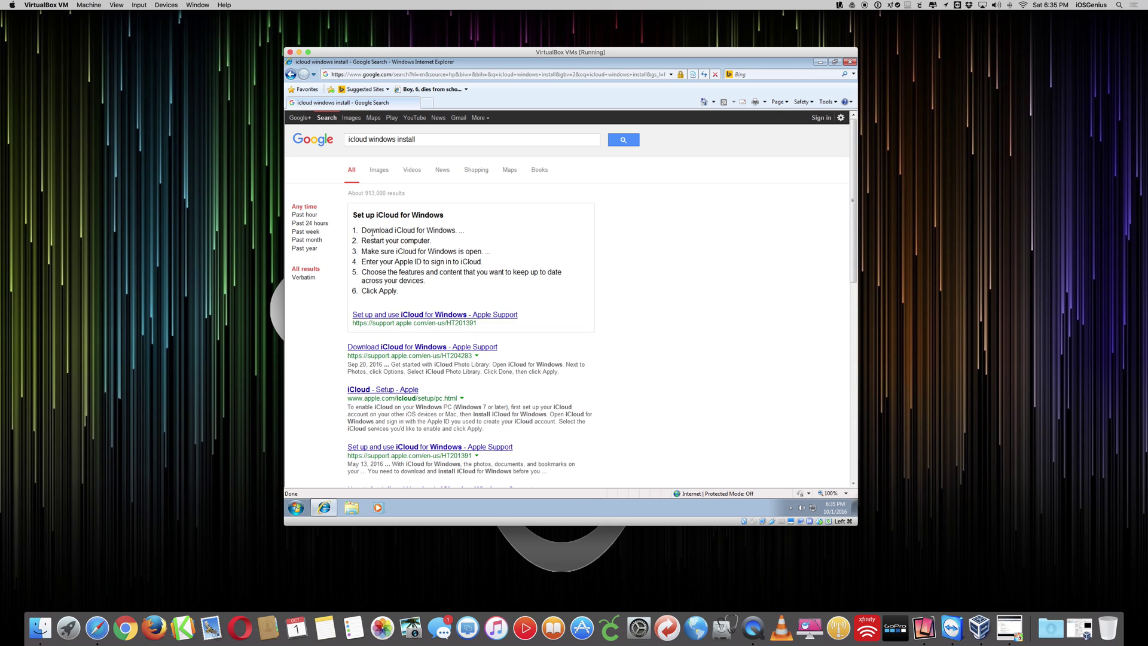
pyautogui.moveTo(372, 232); pyautogui.dragTo(423, 292)
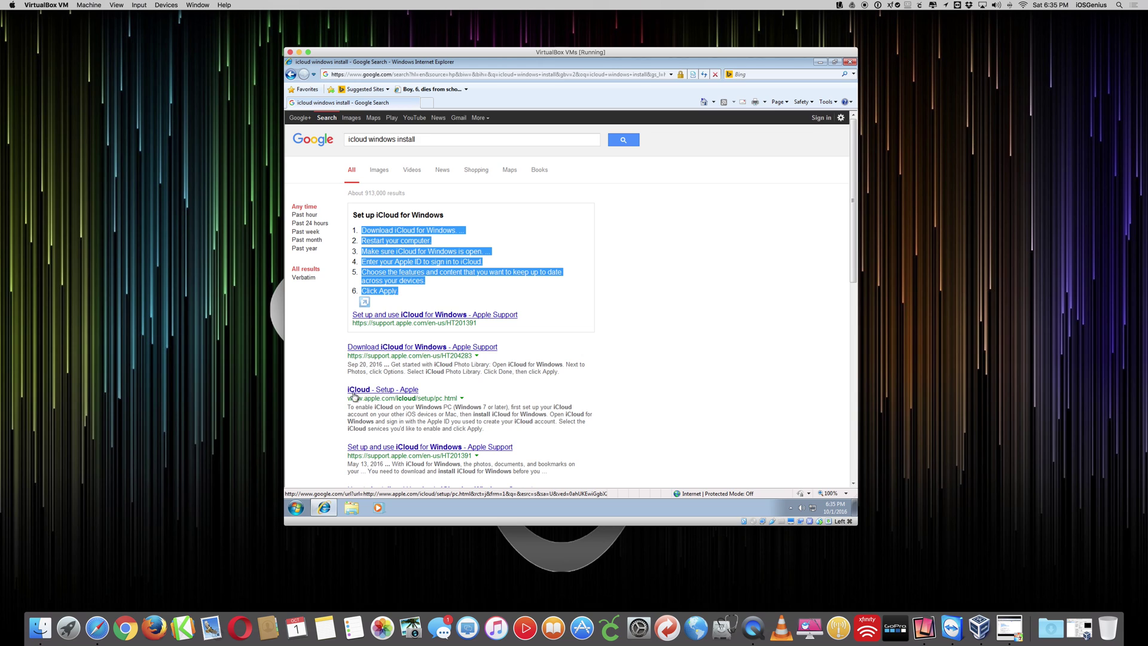
pyautogui.moveTo(349, 398); pyautogui.dragTo(422, 398)
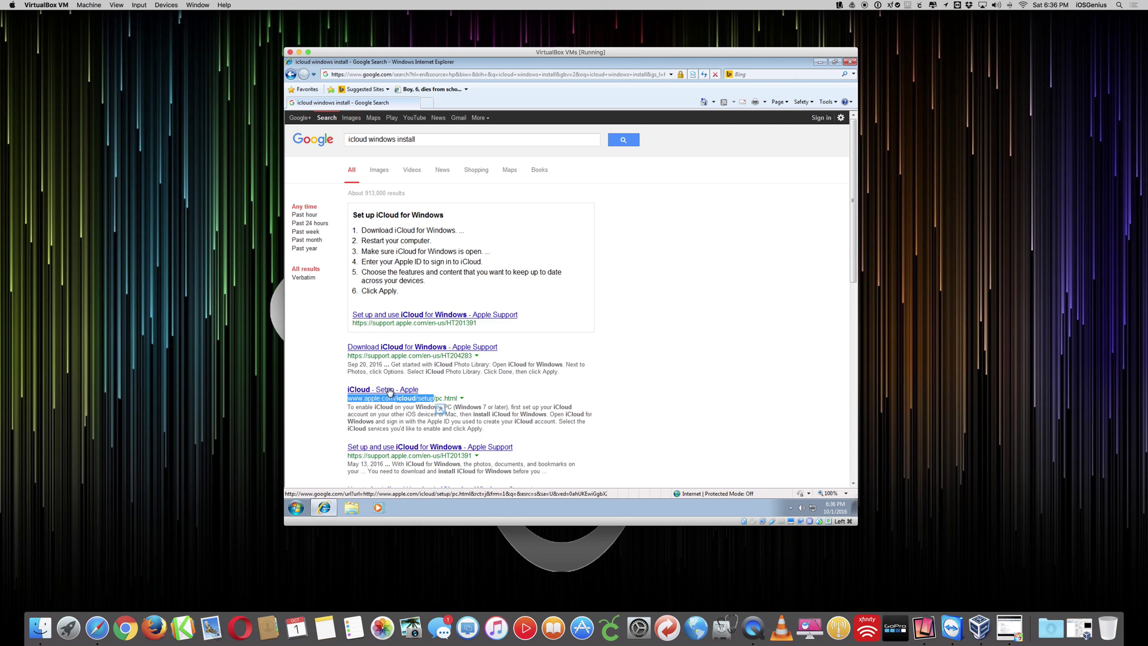
pyautogui.click(389, 389)
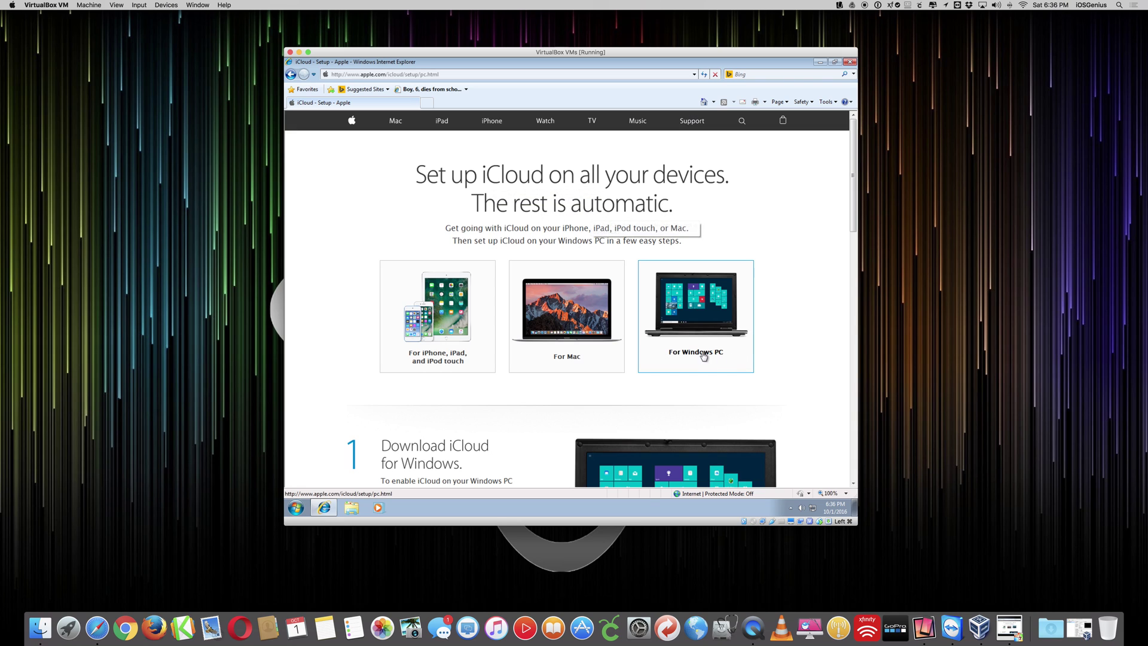
# - Choose the For Windows PC guide and follow step 1's Download now link to 'Download iCloud for Windows'
pyautogui.click(699, 320)
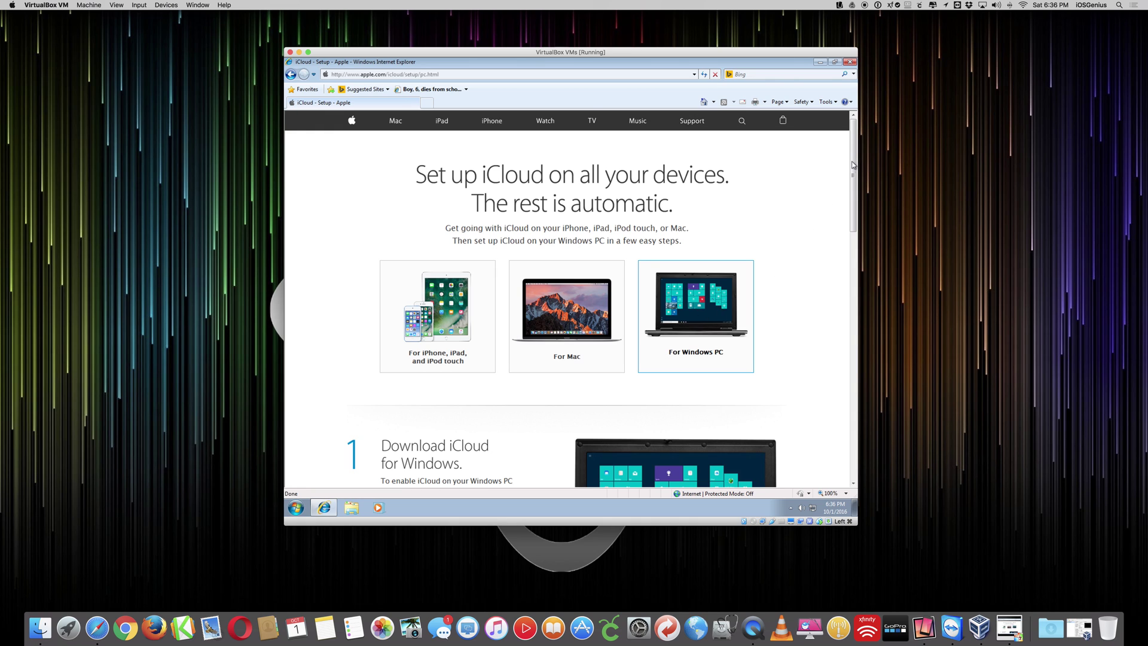
pyautogui.moveTo(853, 165); pyautogui.dragTo(851, 224)
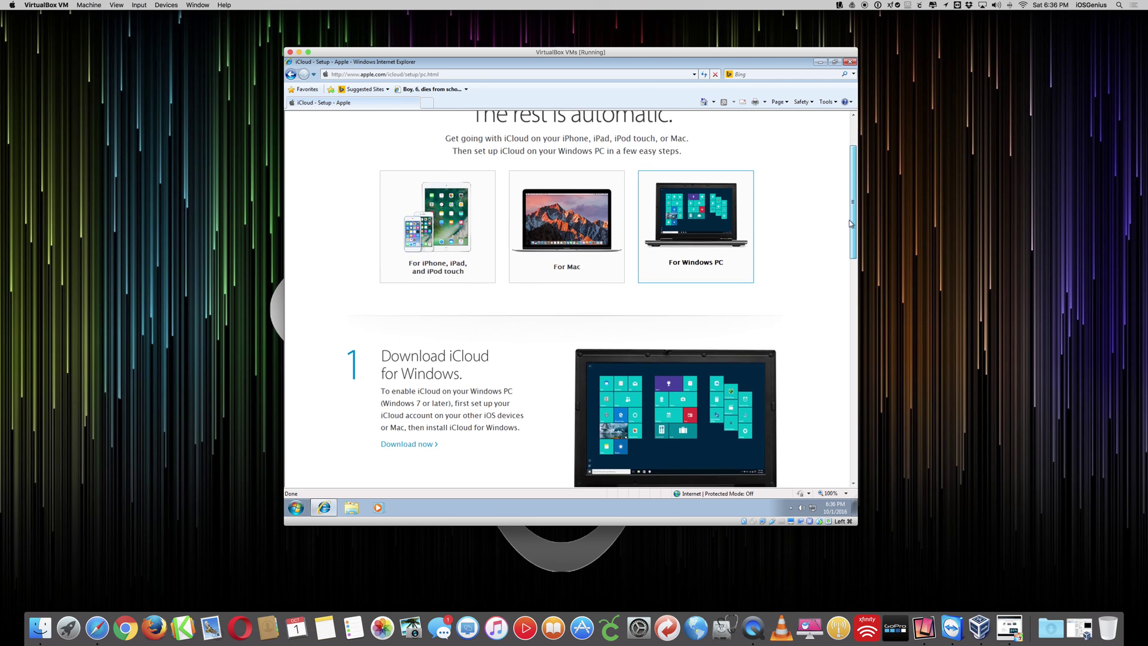
pyautogui.scroll(-3, 586, 271)
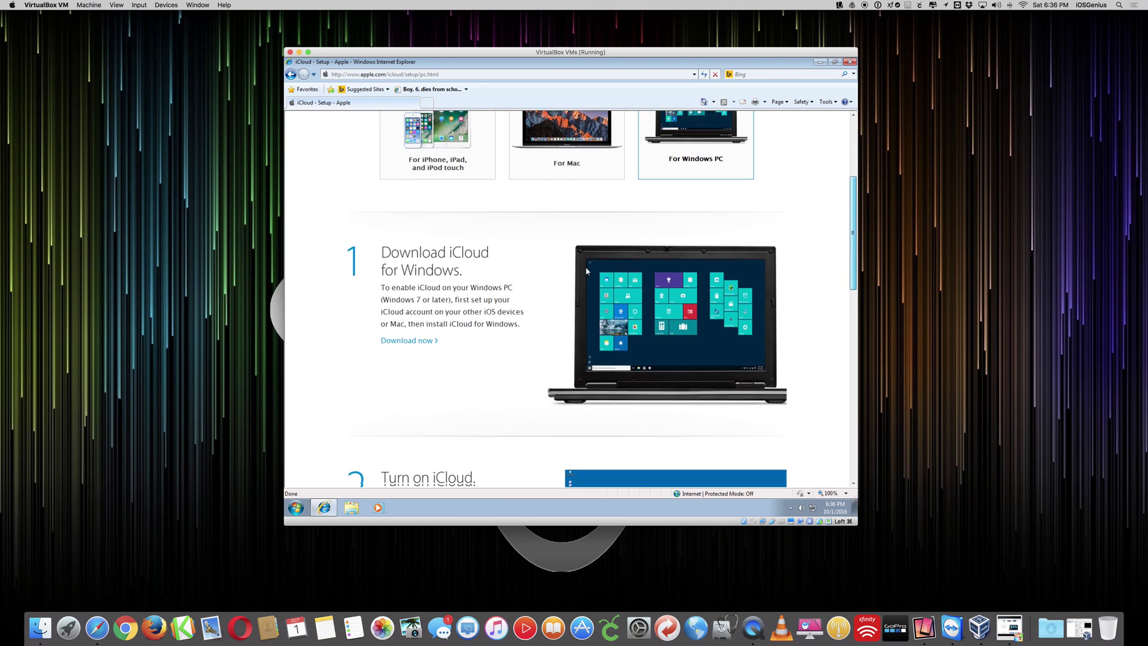
pyautogui.scroll(-5, 586, 271)
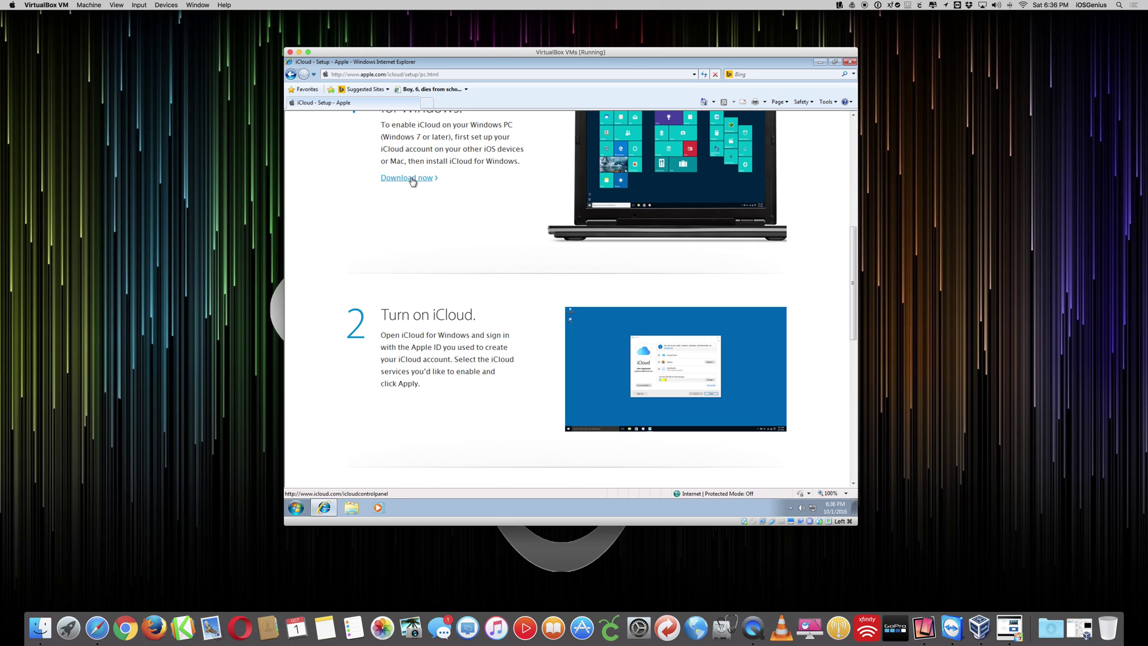
pyautogui.click(413, 179)
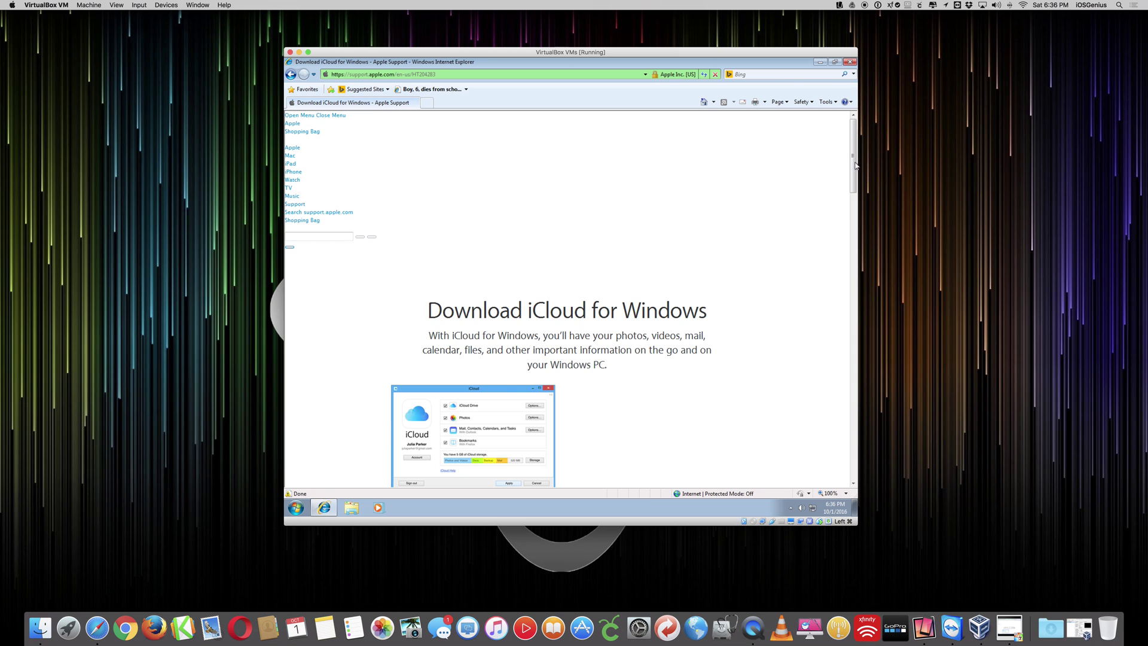
# - Download iCloudSetup.exe and save it into the Downloads folder, moving the VM window right
pyautogui.moveTo(856, 166); pyautogui.dragTo(855, 213)
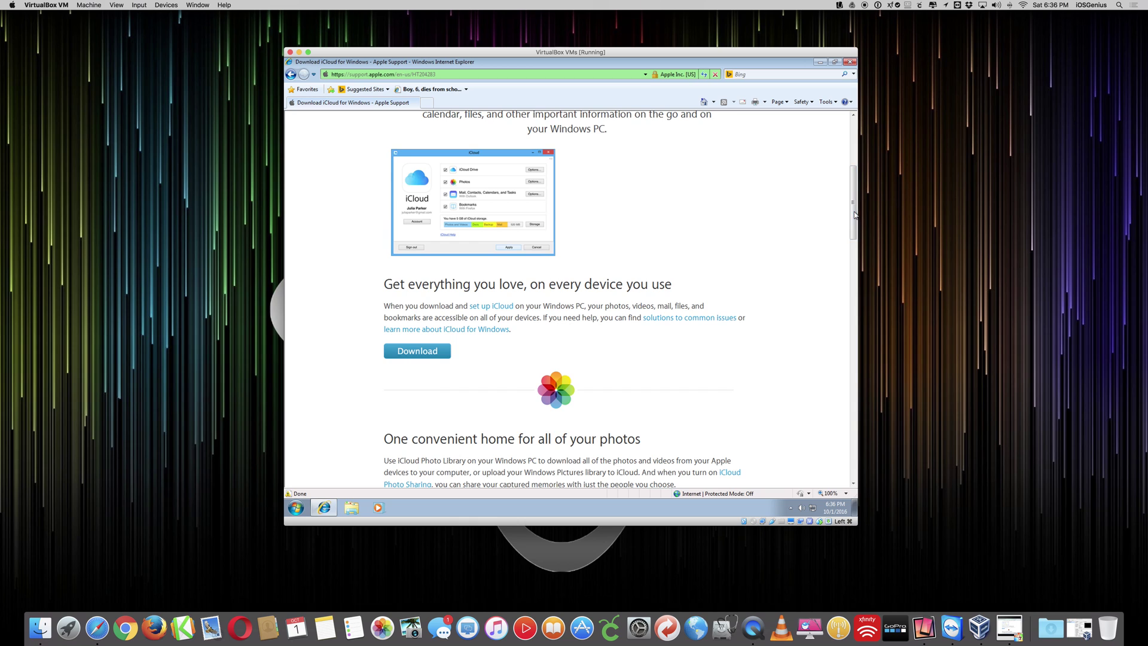
pyautogui.click(419, 357)
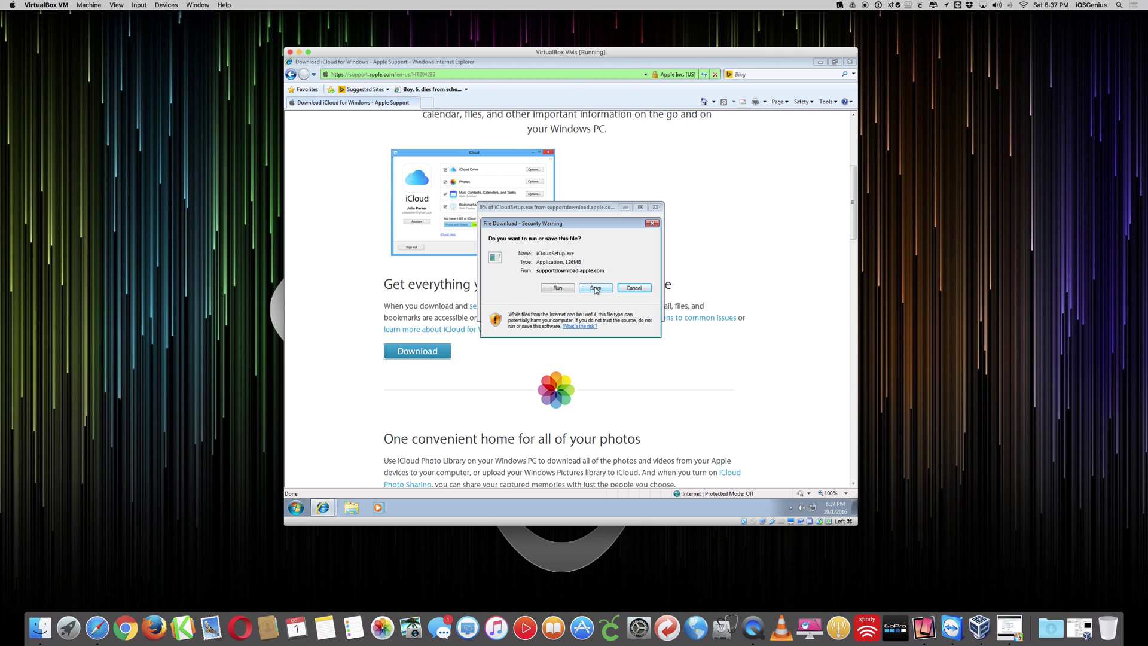
pyautogui.click(596, 290)
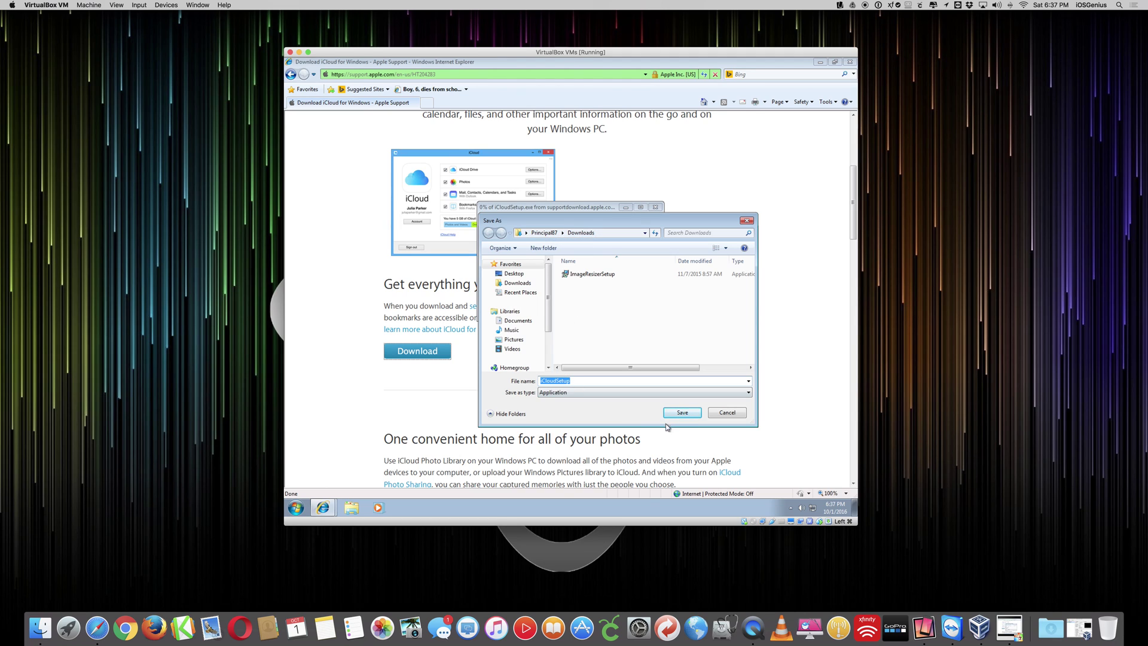
pyautogui.click(687, 414)
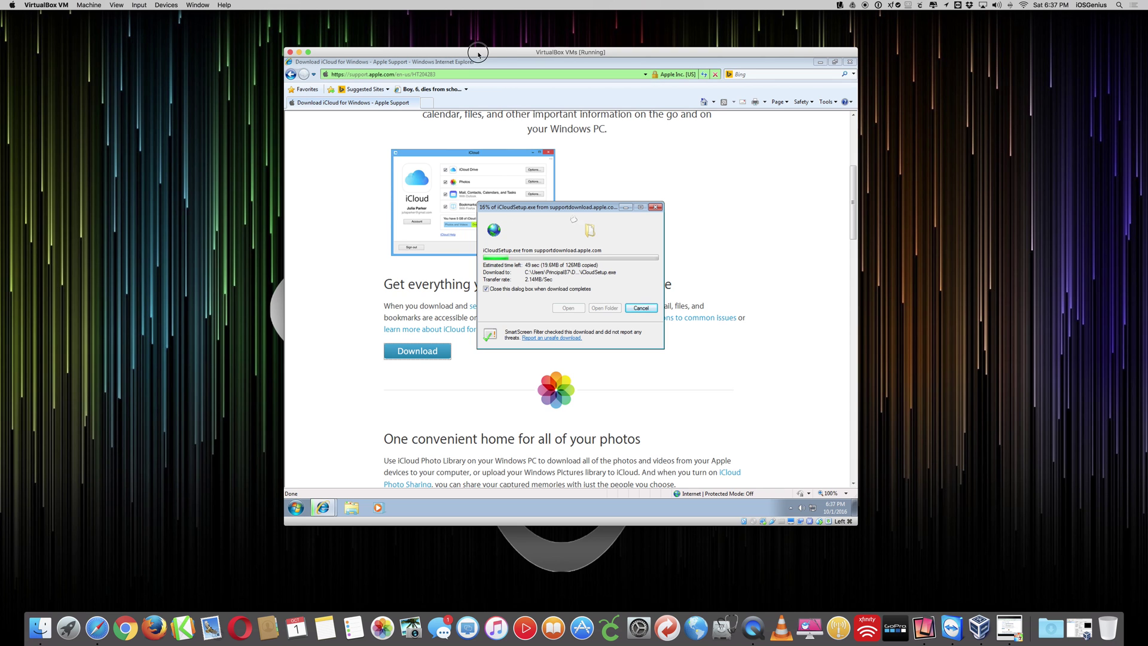
pyautogui.moveTo(479, 53); pyautogui.dragTo(756, 20)
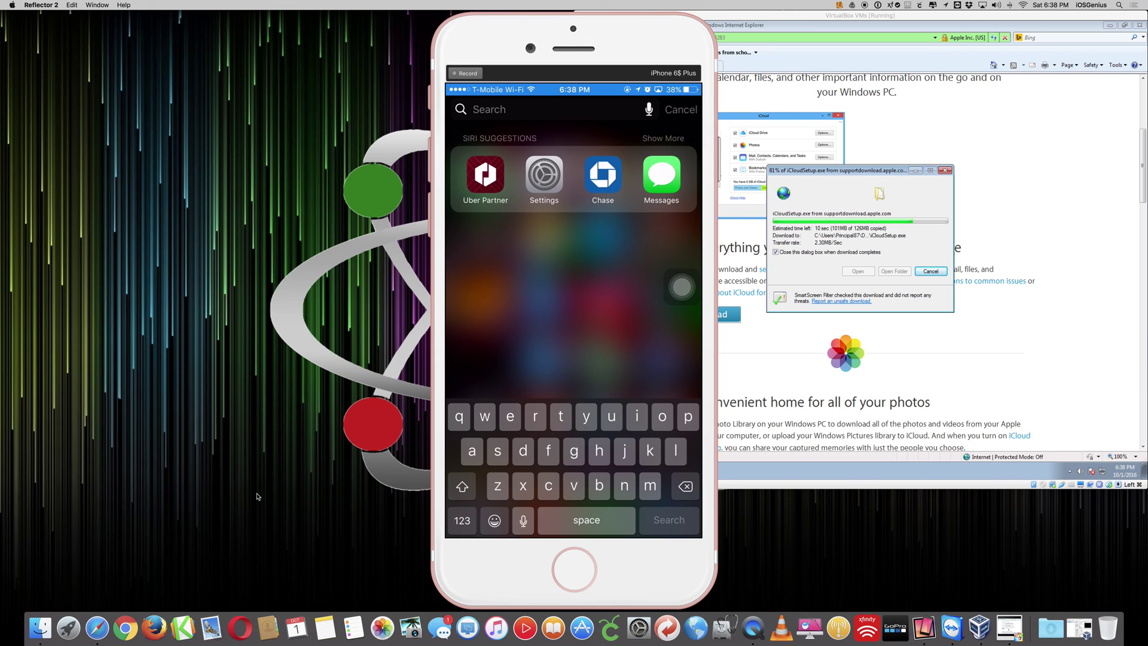
pyautogui.write('s')
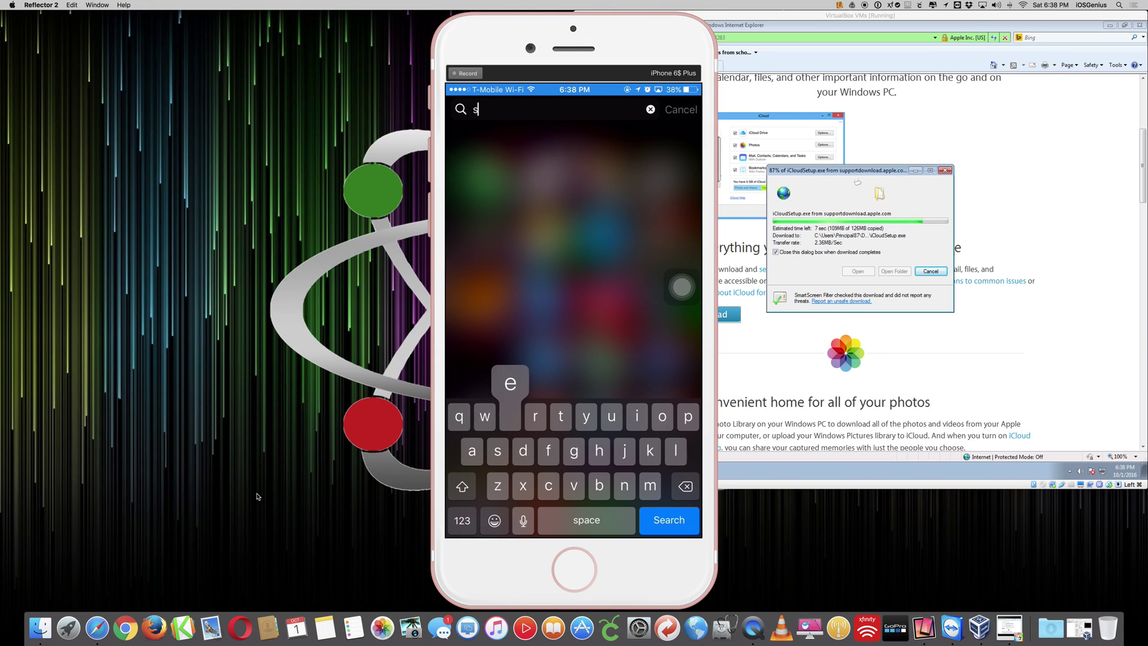
pyautogui.write('etting')
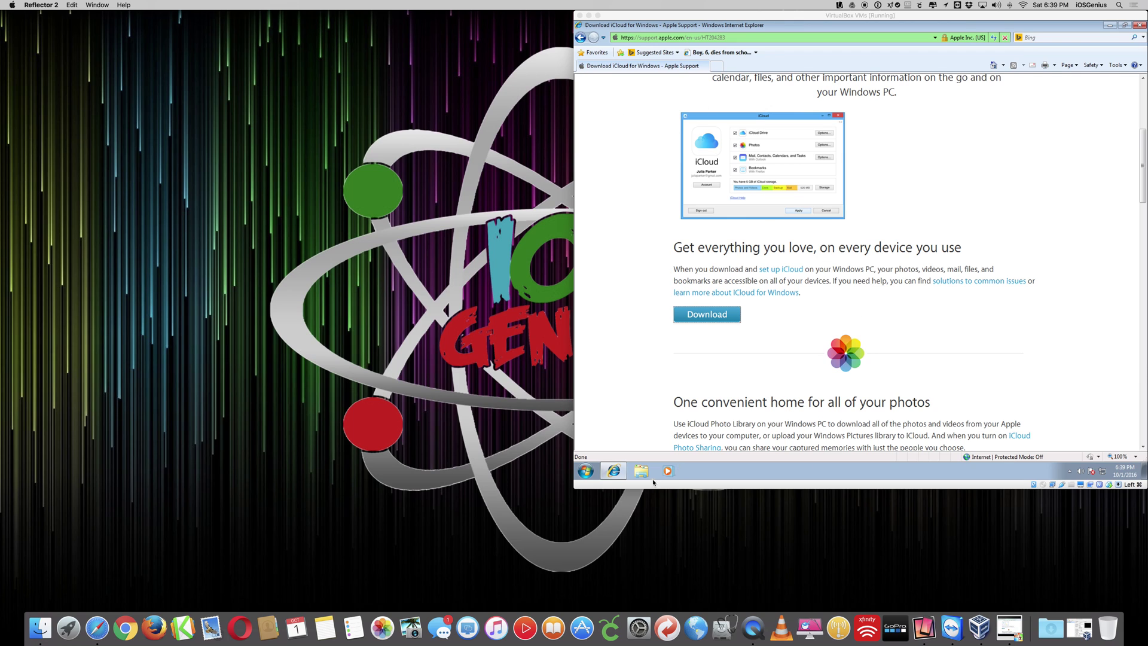
# - Minimize Internet Explorer and run iCloudSetup from the Downloads folder in Windows Explorer
pyautogui.click(1109, 25)
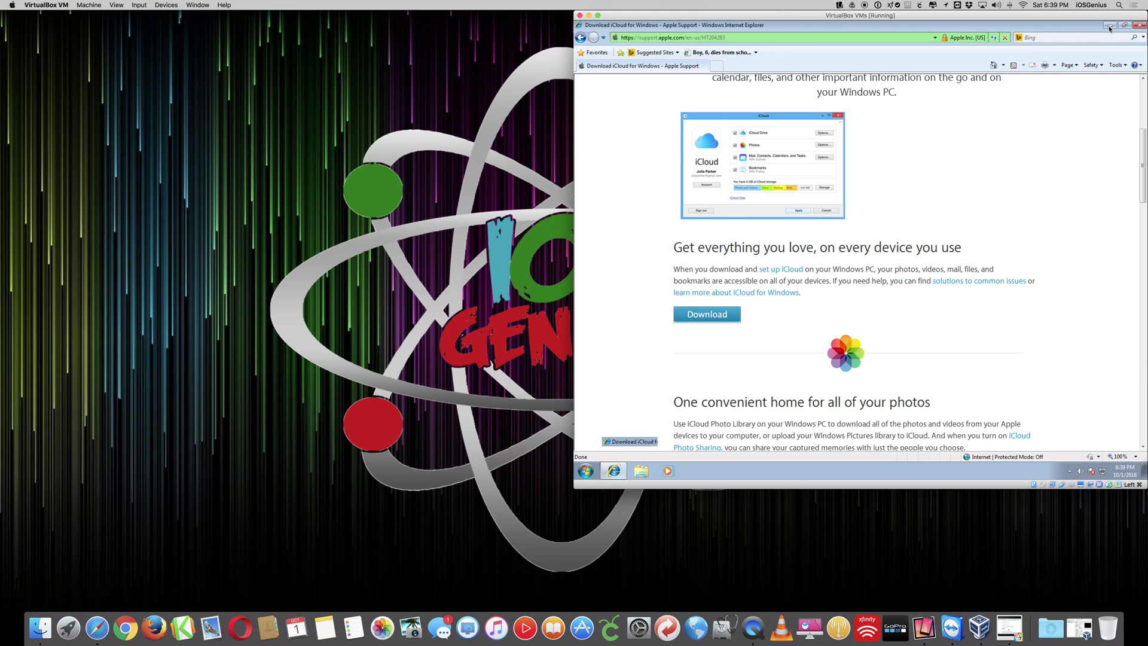
pyautogui.click(642, 471)
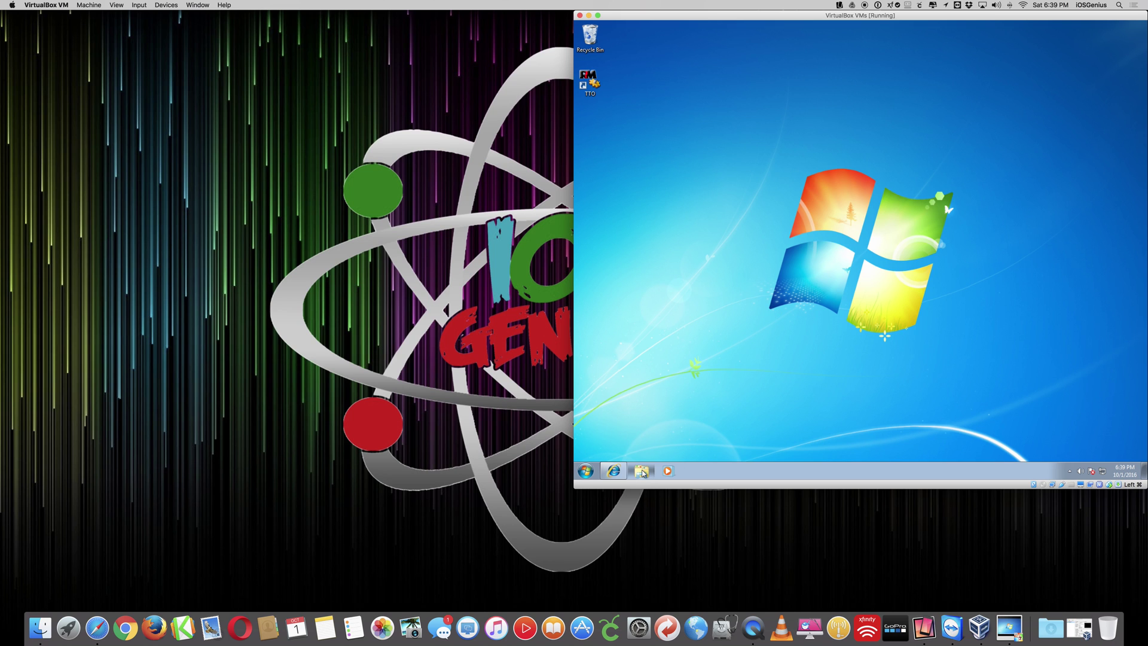
pyautogui.moveTo(879, 16); pyautogui.dragTo(592, 91)
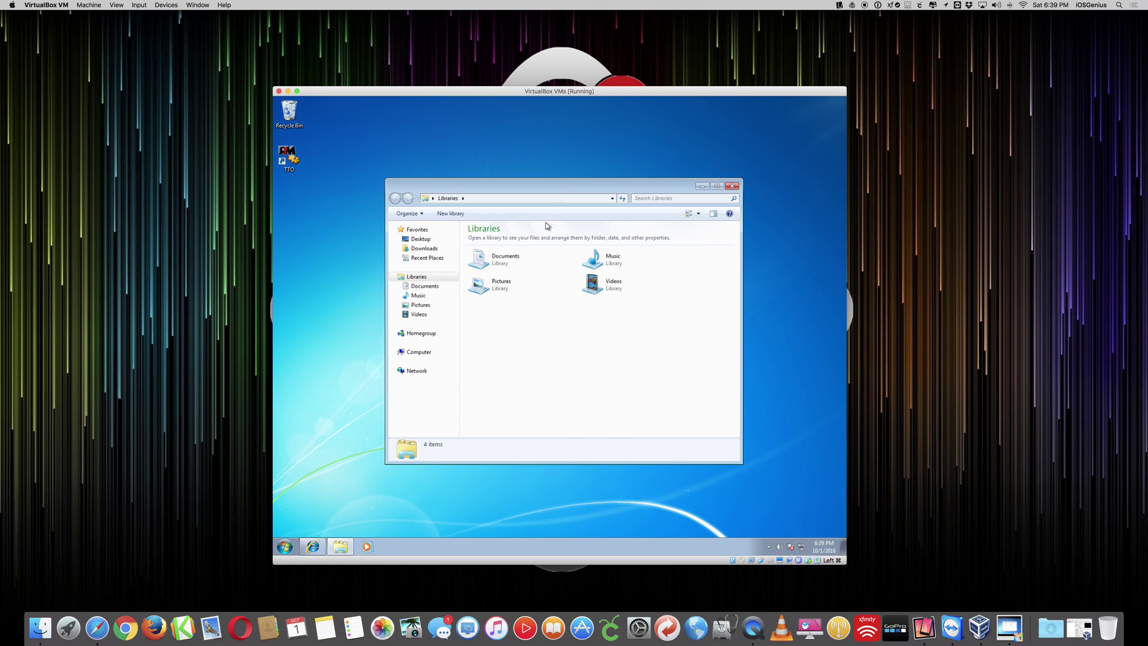
pyautogui.click(422, 249)
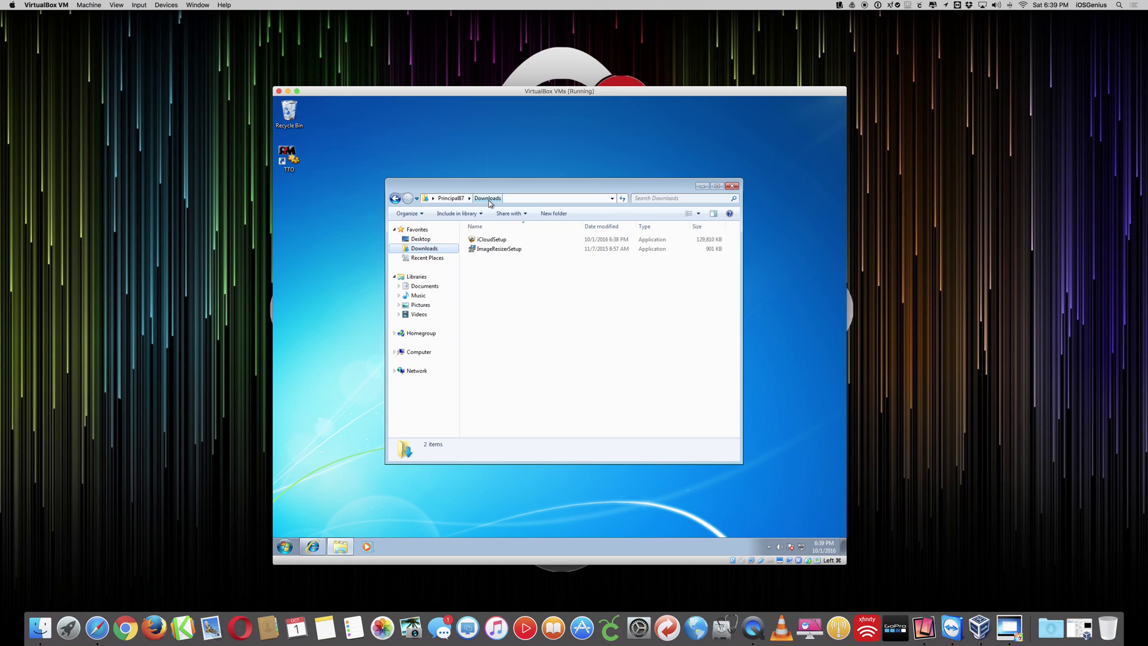
pyautogui.doubleClick(494, 241)
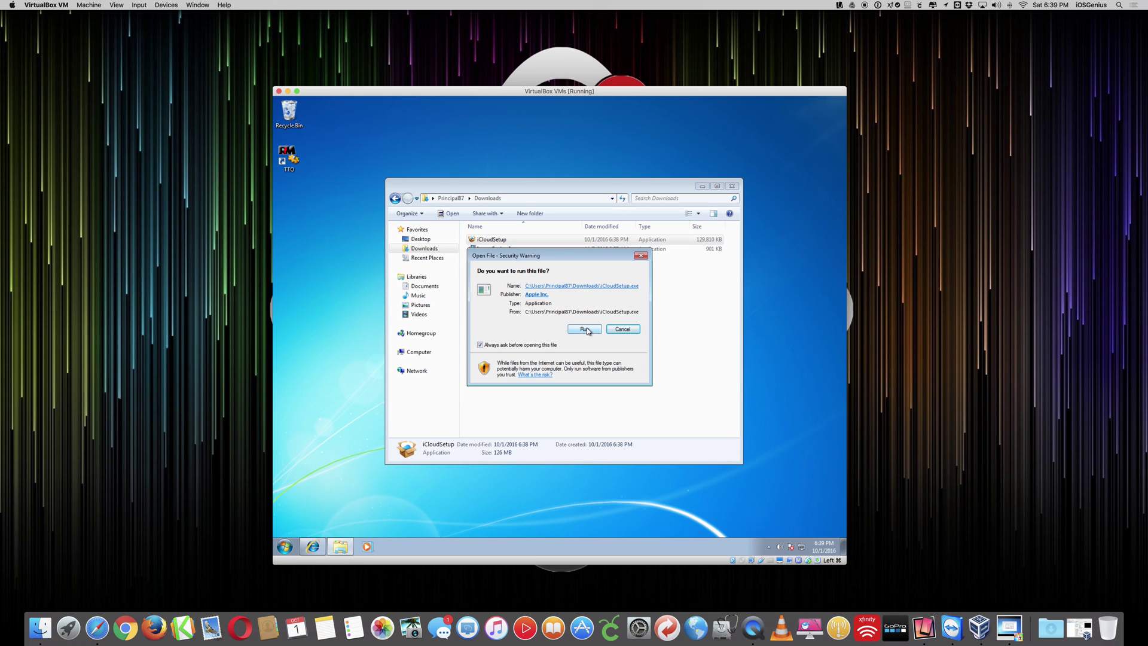
# - Run the installer, accept the iCloud licence terms and install iCloud for Windows through to Finish
pyautogui.click(586, 330)
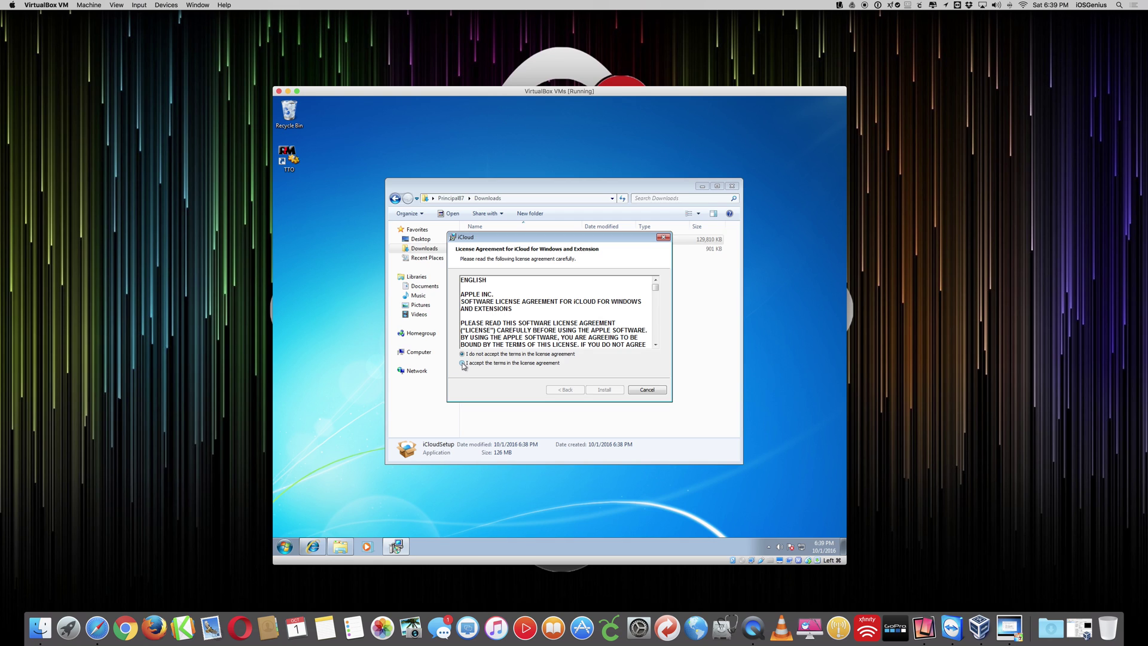
pyautogui.click(462, 363)
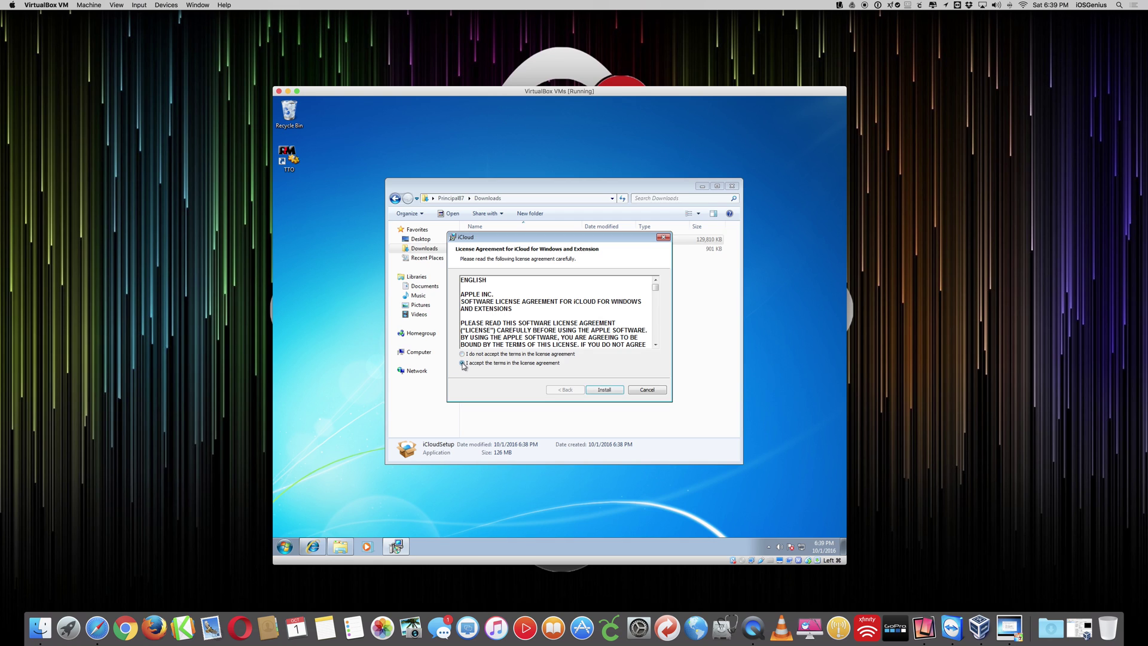
pyautogui.click(606, 390)
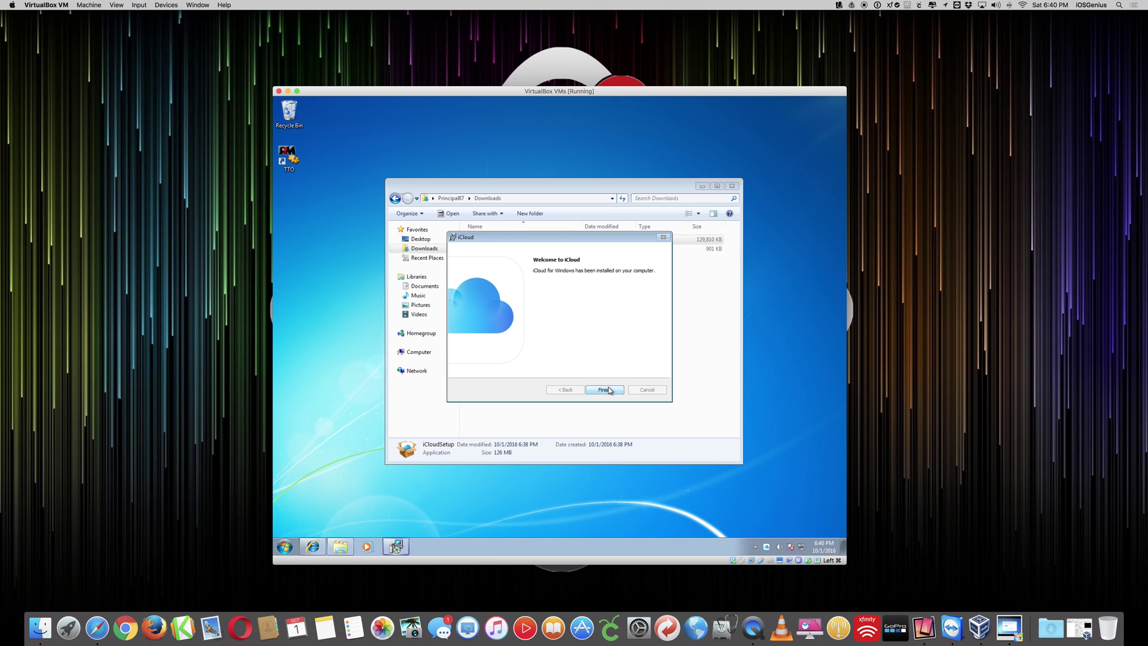
pyautogui.click(604, 390)
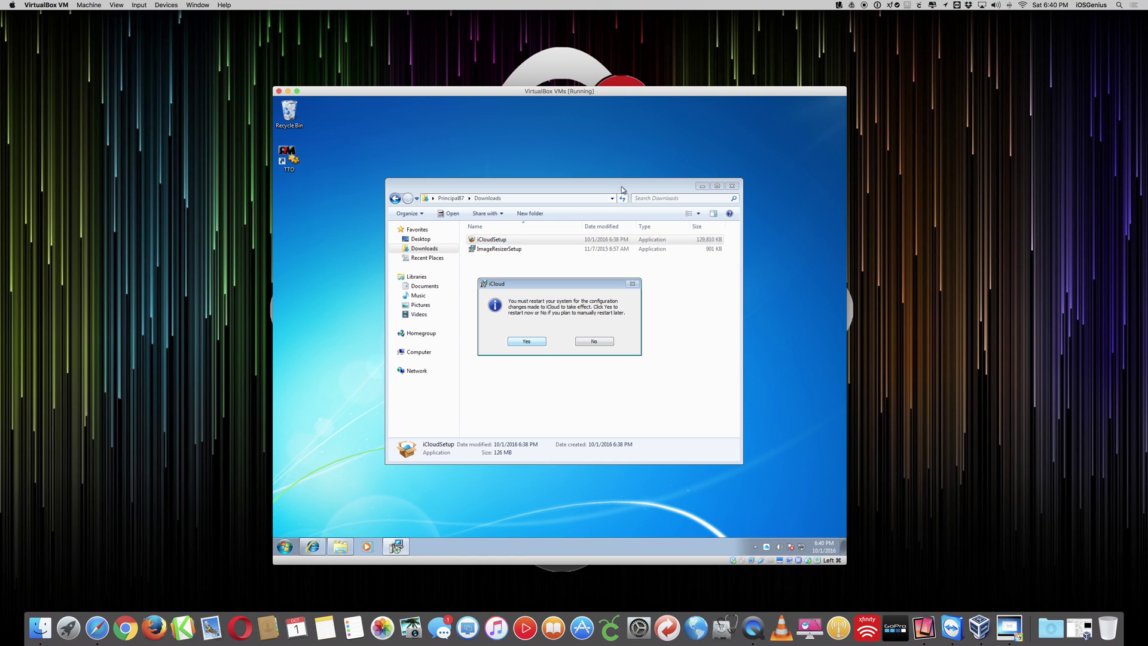
# - Switch between the open windows to bring the restart prompt to the front
pyautogui.moveTo(626, 183); pyautogui.dragTo(631, 175)
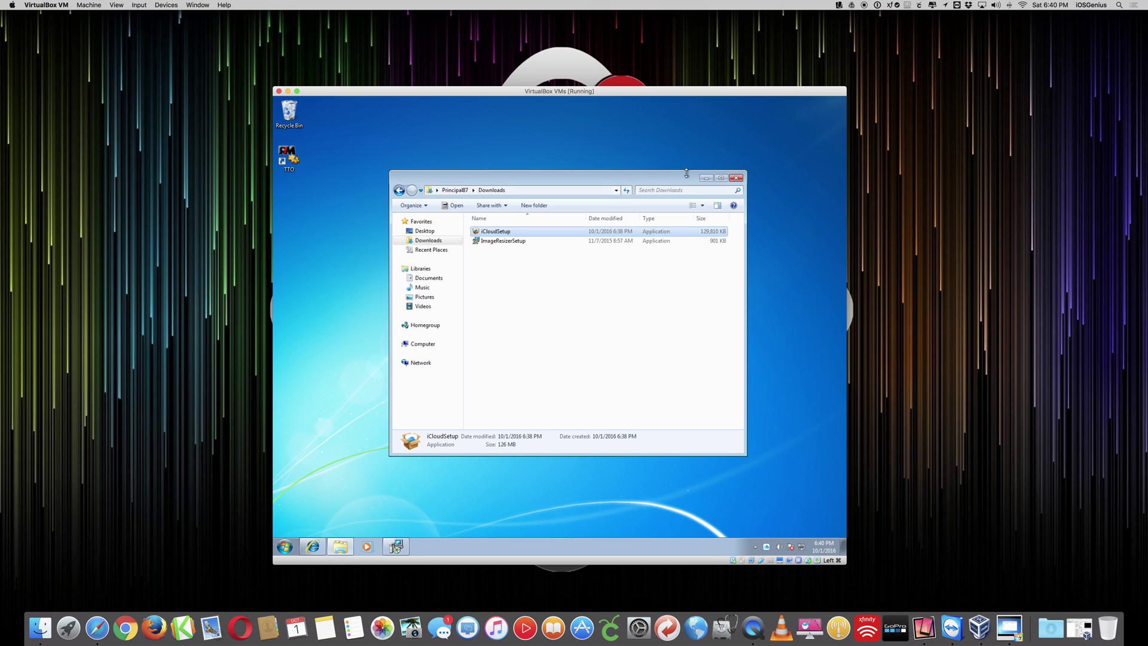
pyautogui.click(308, 551)
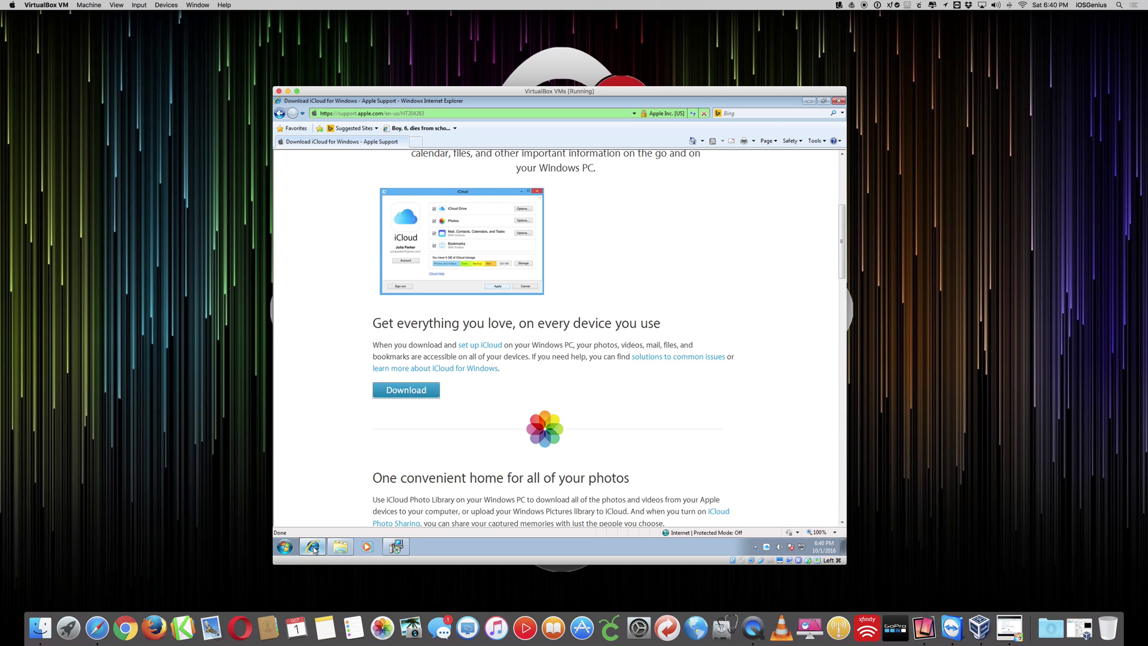
pyautogui.click(396, 546)
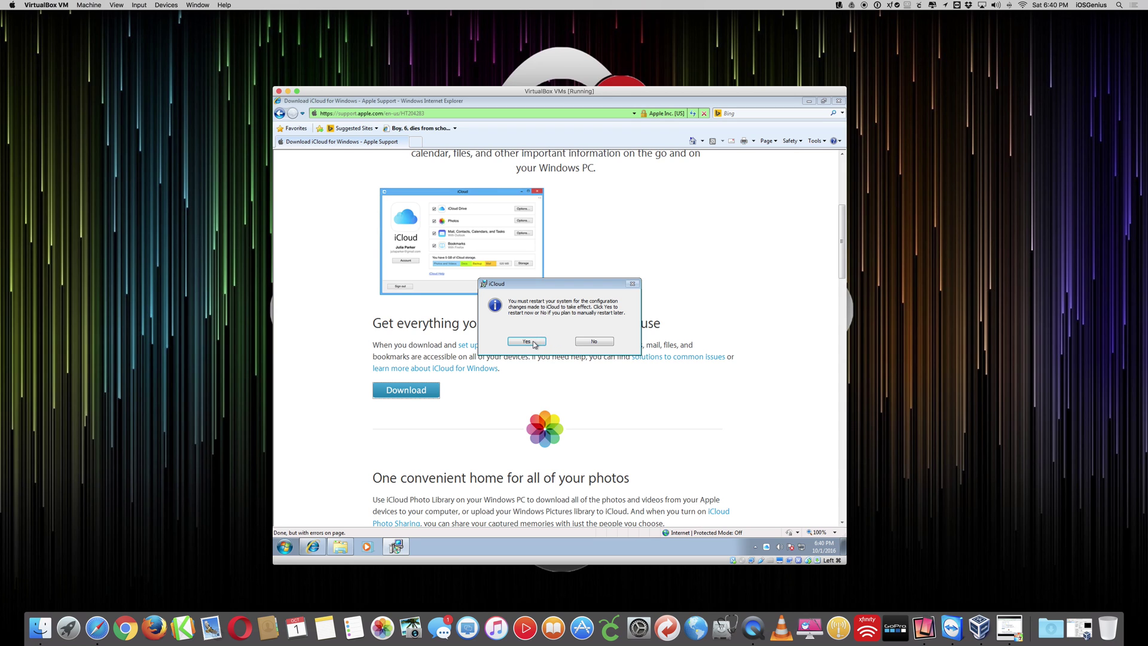
# - Answer Yes to restart Windows now for the iCloud changes
pyautogui.click(526, 342)
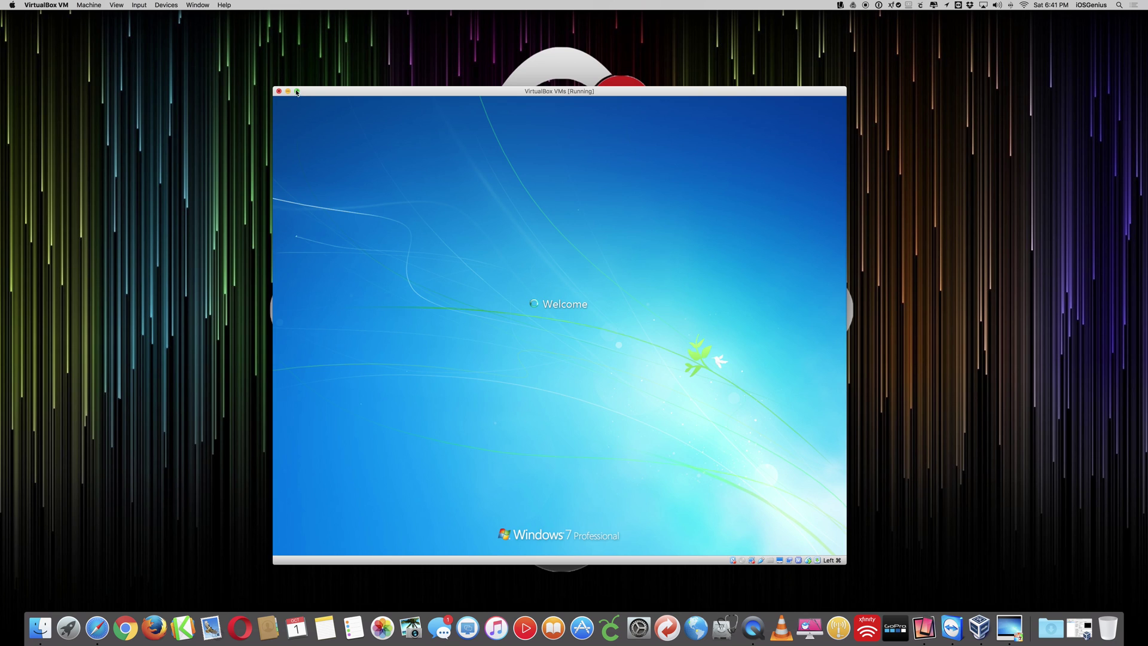
# - Switch the VM to full-screen mode and minimize Internet Explorer to reveal the iCloud sign-in window
pyautogui.click(297, 91)
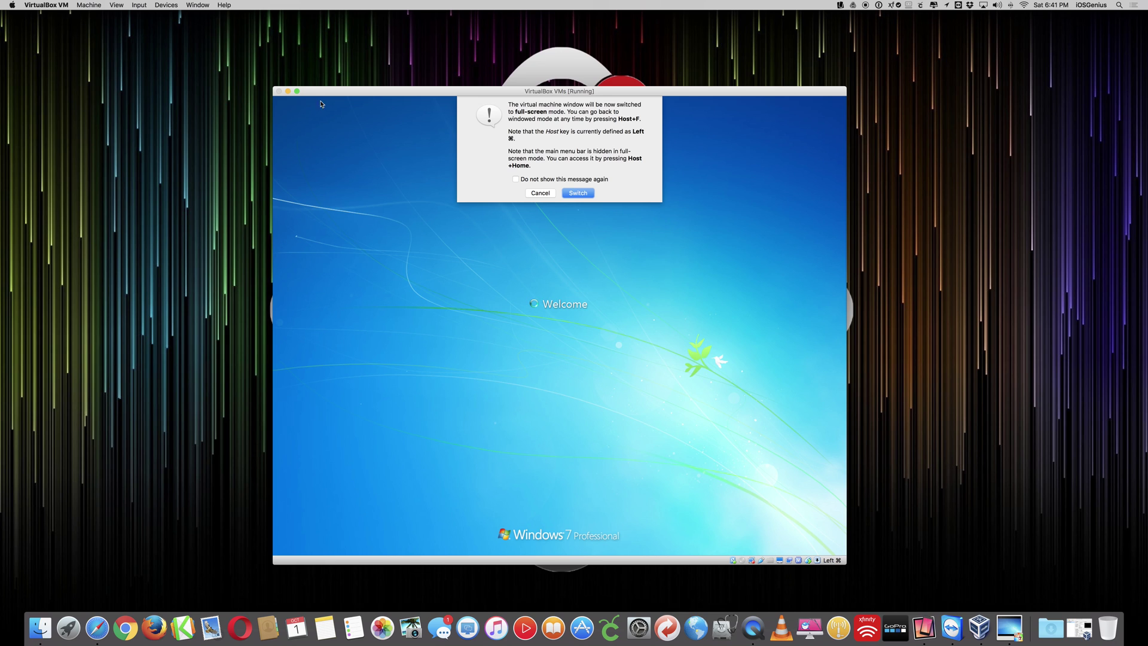
pyautogui.click(577, 193)
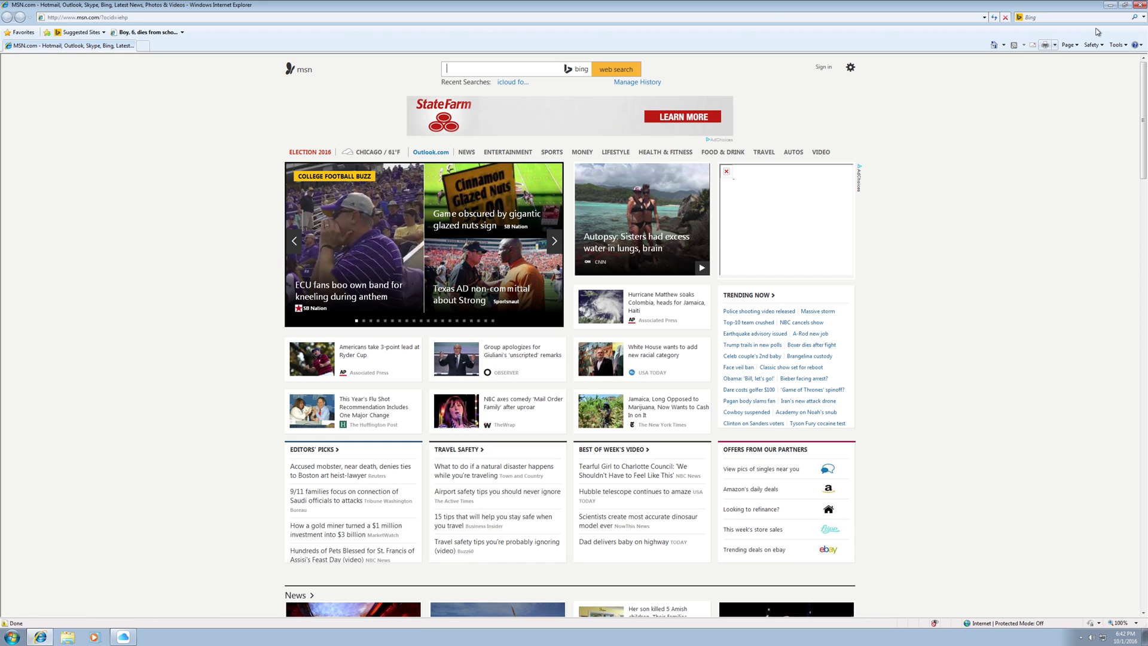
pyautogui.click(1110, 4)
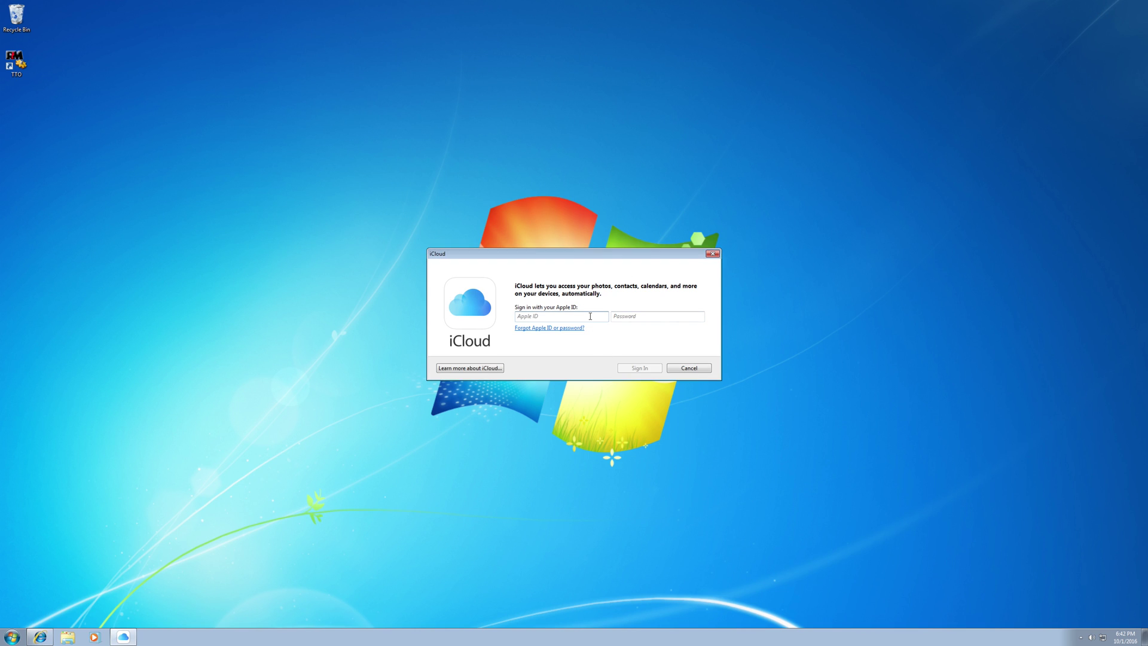
# - Sign in to iCloud for Windows with the Apple ID and account password
pyautogui.press('Tab')
pyautogui.write('••')
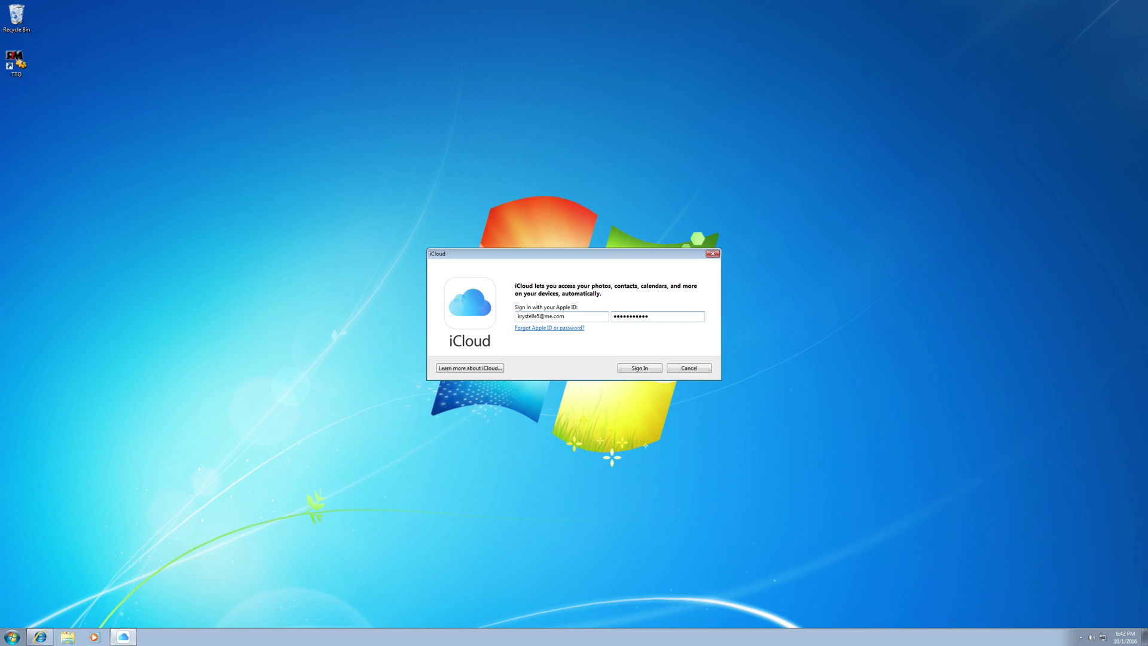
pyautogui.click(641, 368)
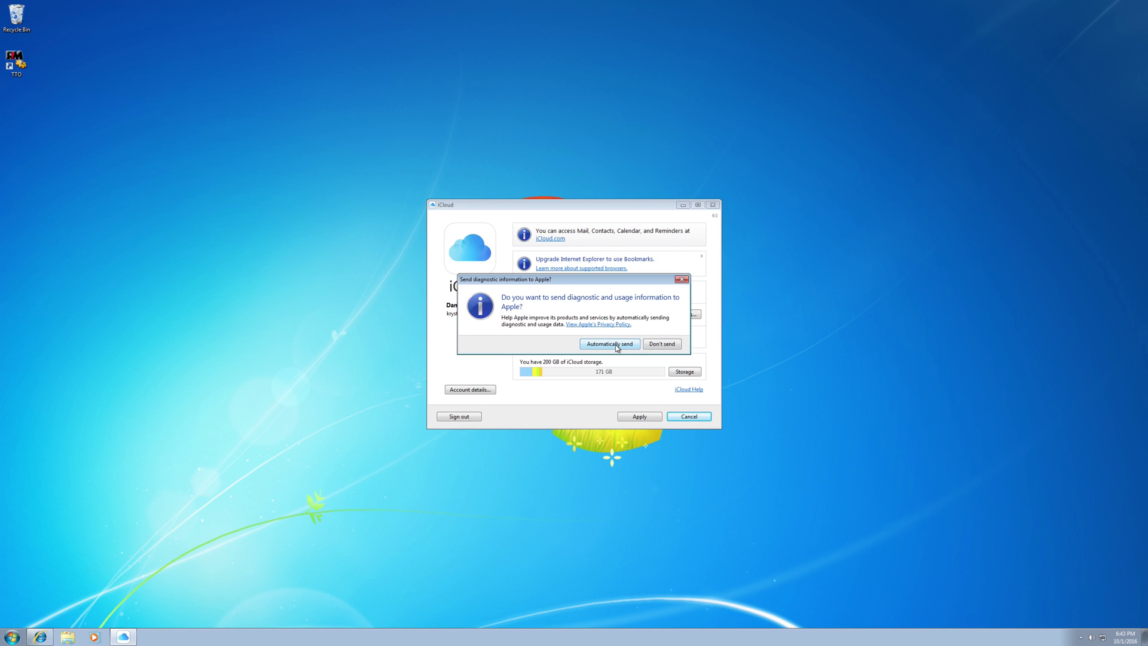
# - Choose 'Automatically send' for diagnostics and move the iCloud window up and left
pyautogui.click(617, 346)
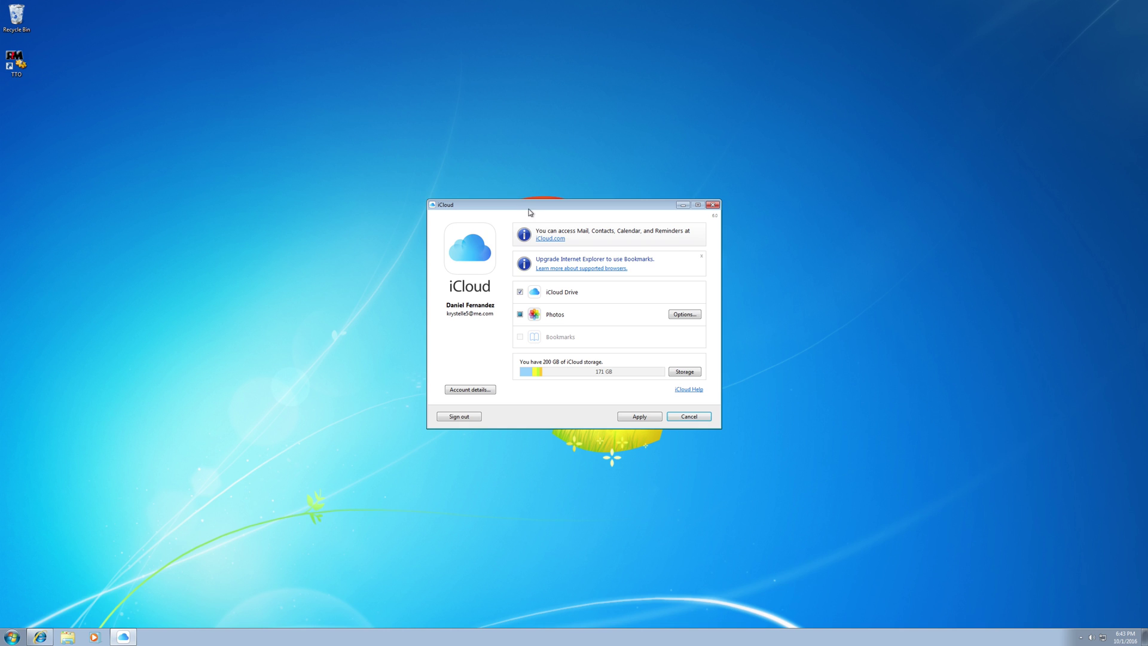
pyautogui.moveTo(535, 206); pyautogui.dragTo(460, 172)
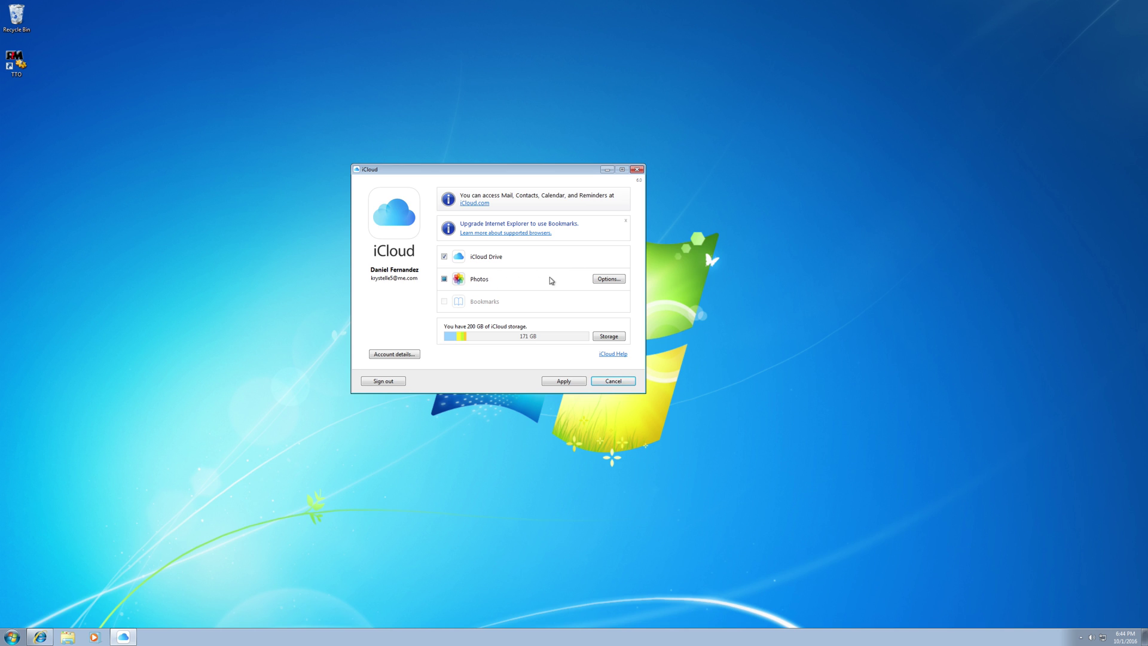
# - Open the Photos Options to view library, download, upload and sharing settings
pyautogui.click(616, 279)
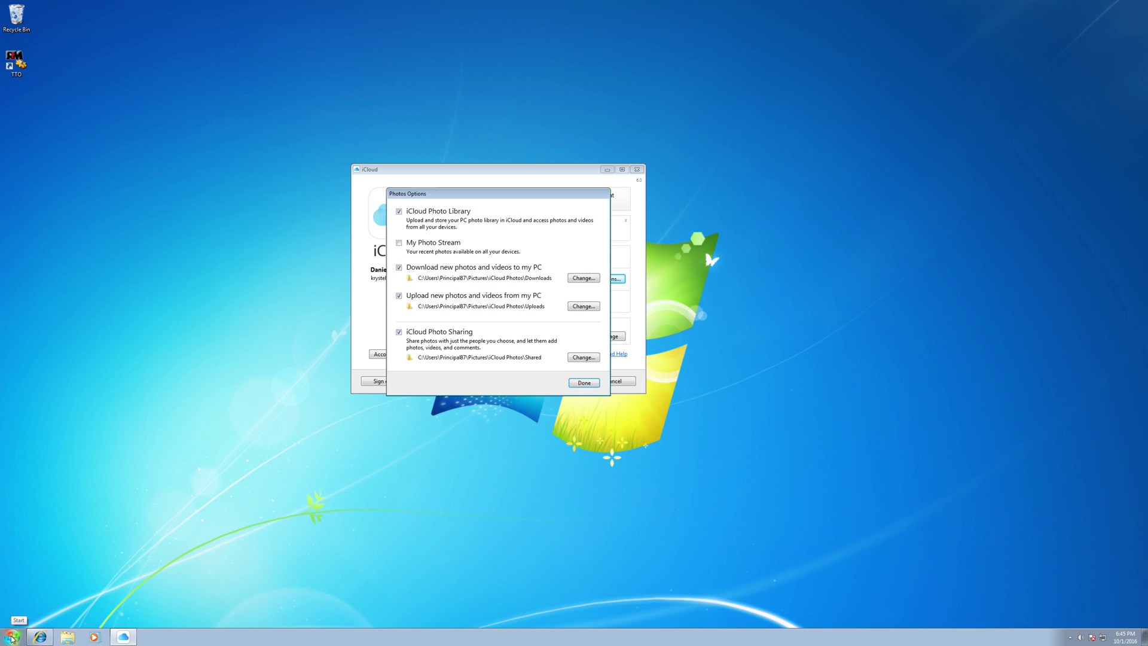
# - Open the Pictures library from the Start menu and move its window aside
pyautogui.click(12, 637)
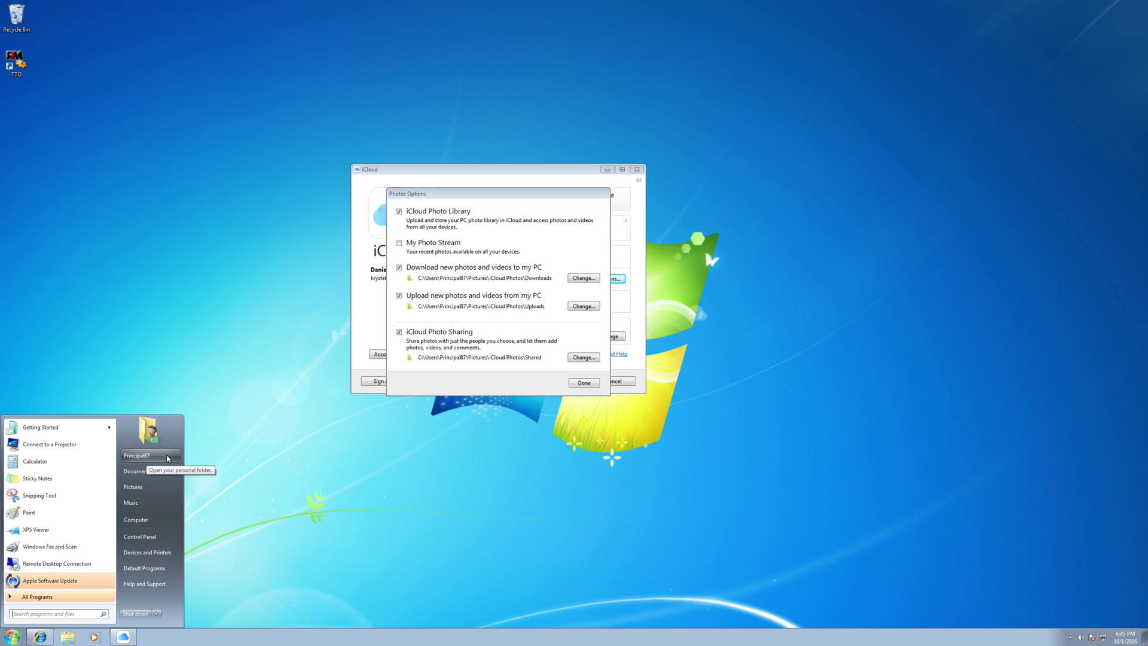
pyautogui.click(138, 488)
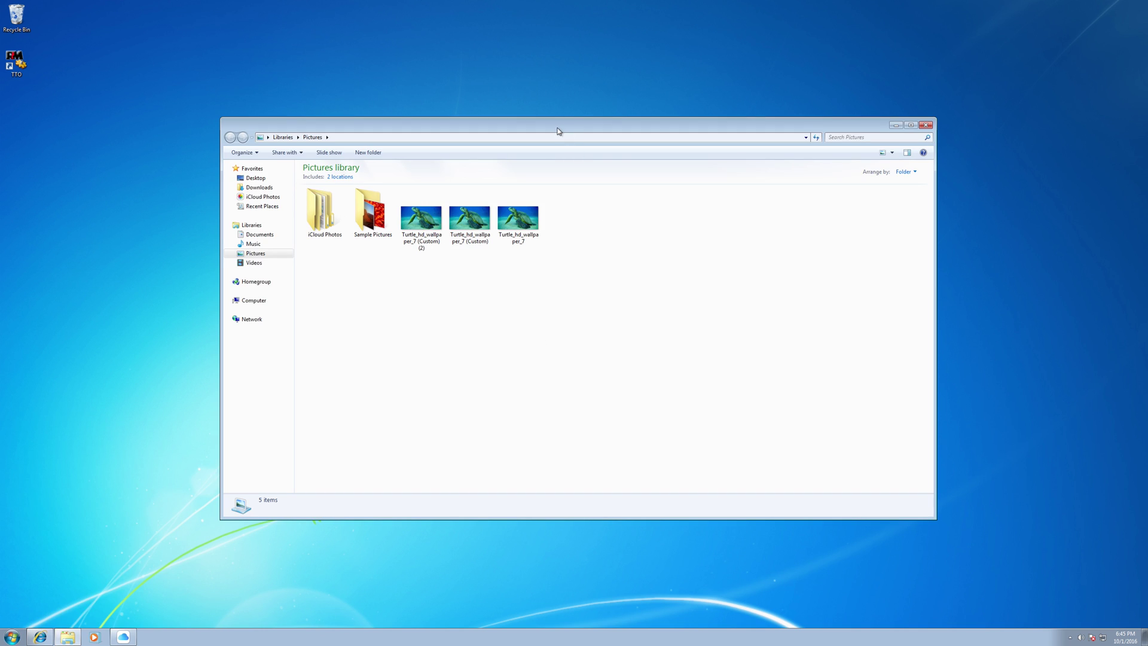
pyautogui.moveTo(557, 127); pyautogui.dragTo(799, 236)
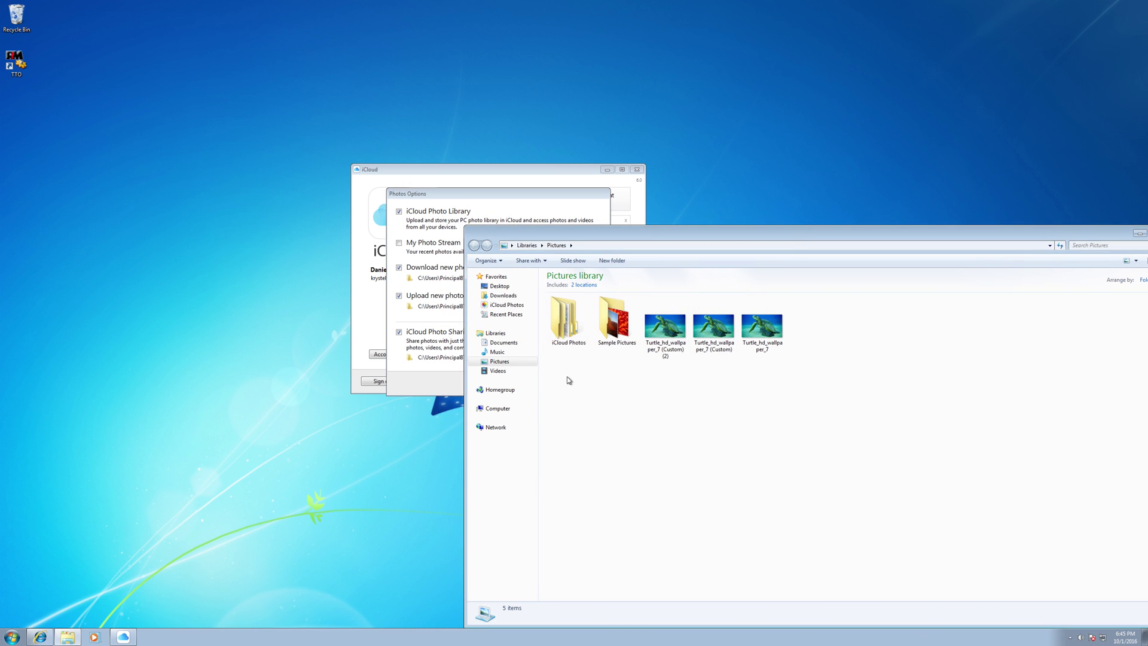
# - Inspect the Downloads, Shared and Uploads folders in iCloud Photos and move Photos Options left
pyautogui.doubleClick(564, 324)
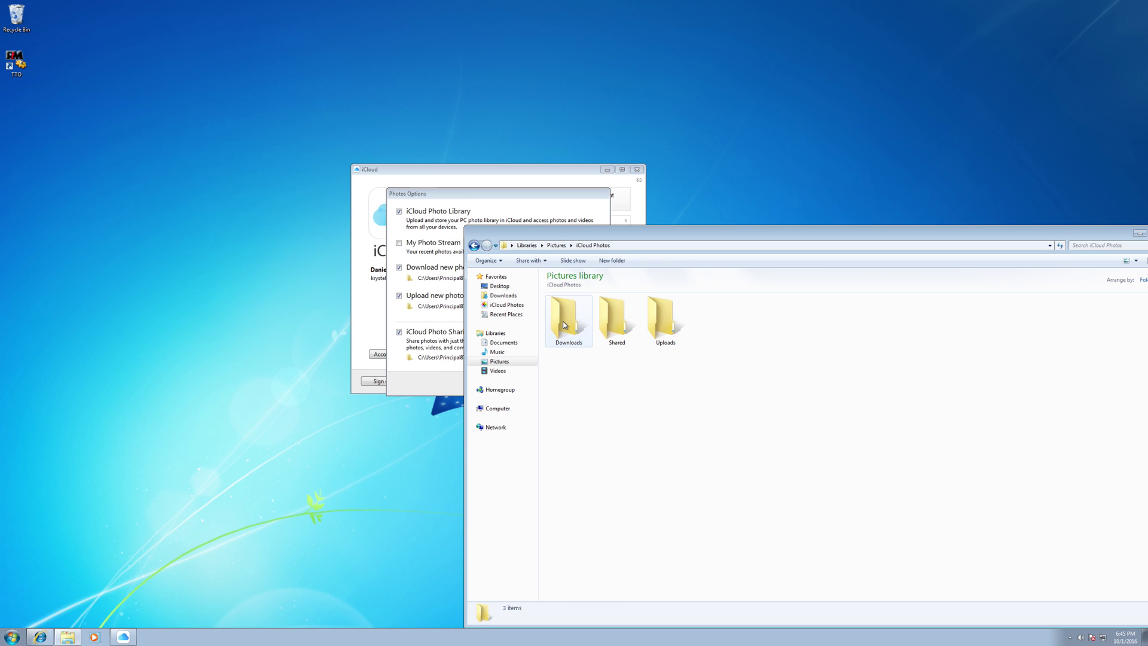
pyautogui.click(572, 330)
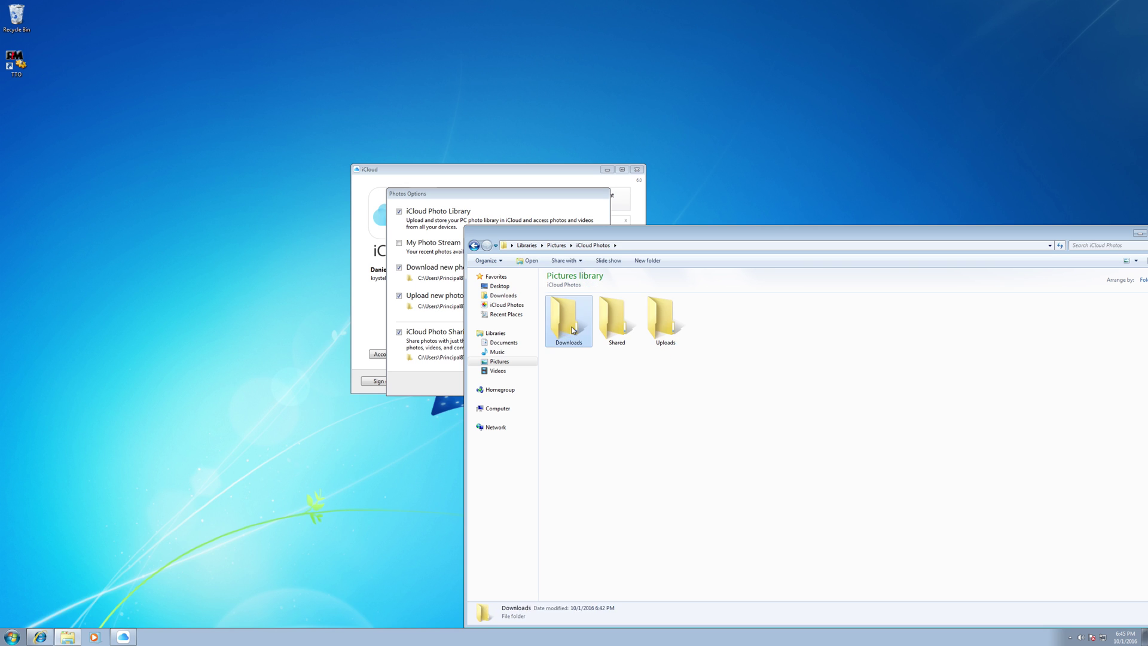
pyautogui.click(619, 328)
pyautogui.click(674, 325)
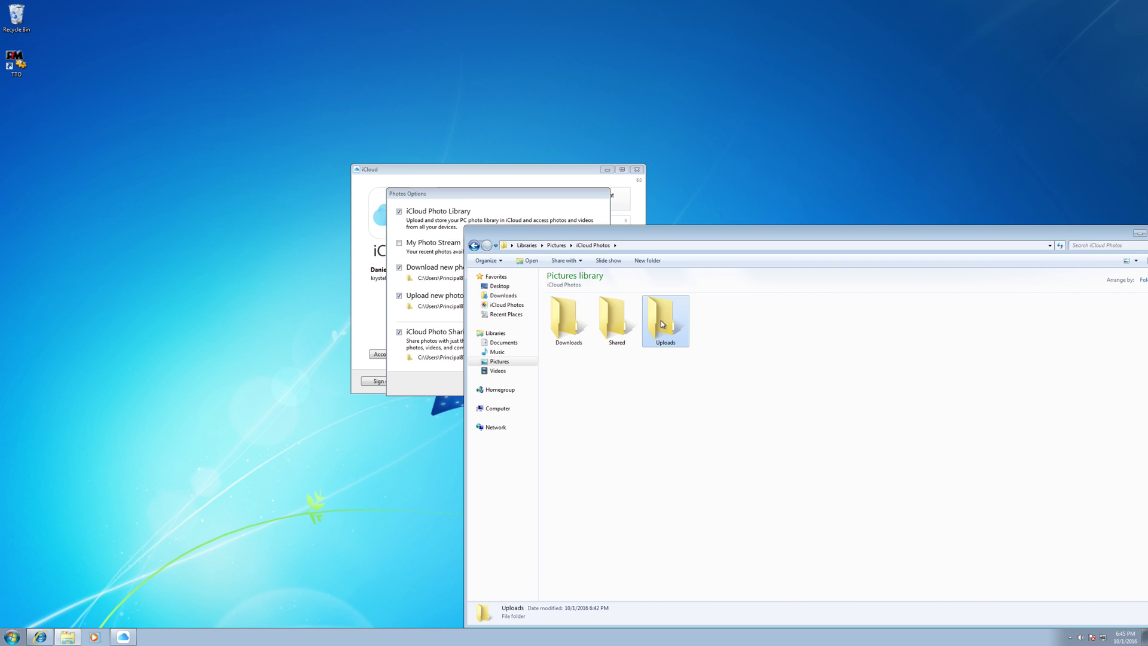
pyautogui.click(569, 322)
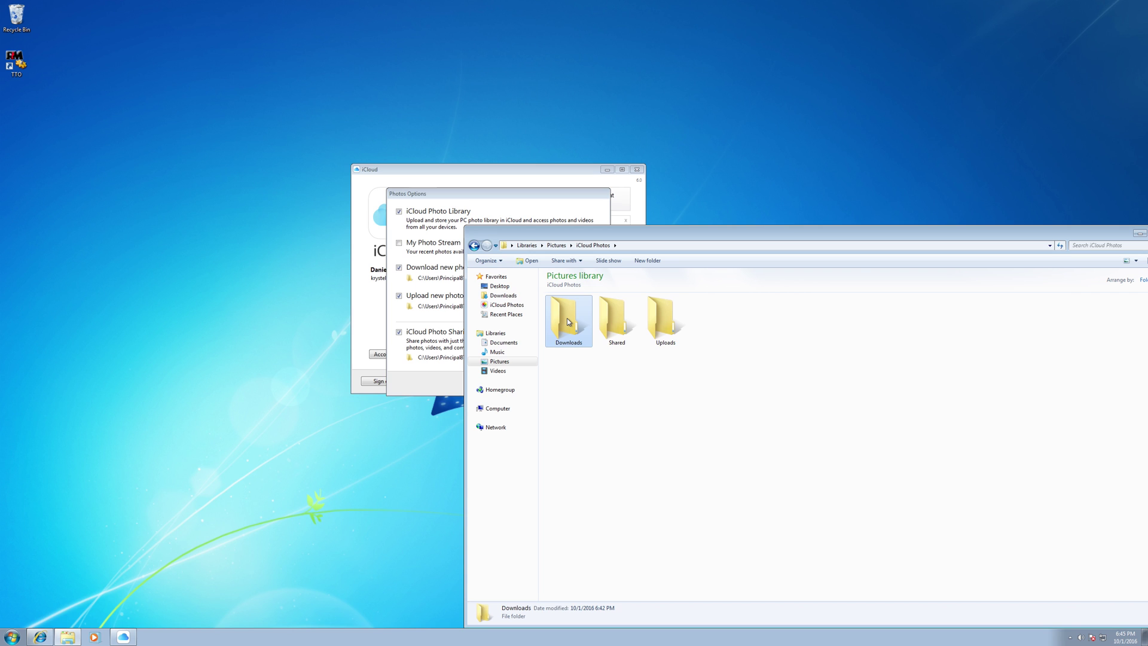
pyautogui.click(611, 315)
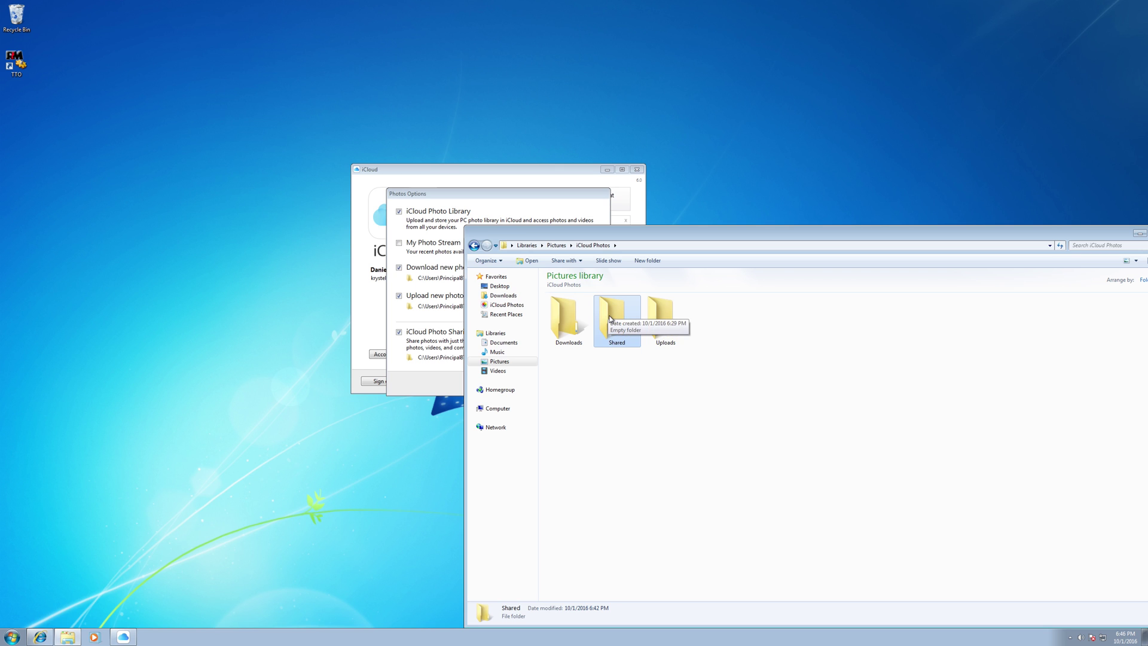
pyautogui.click(661, 325)
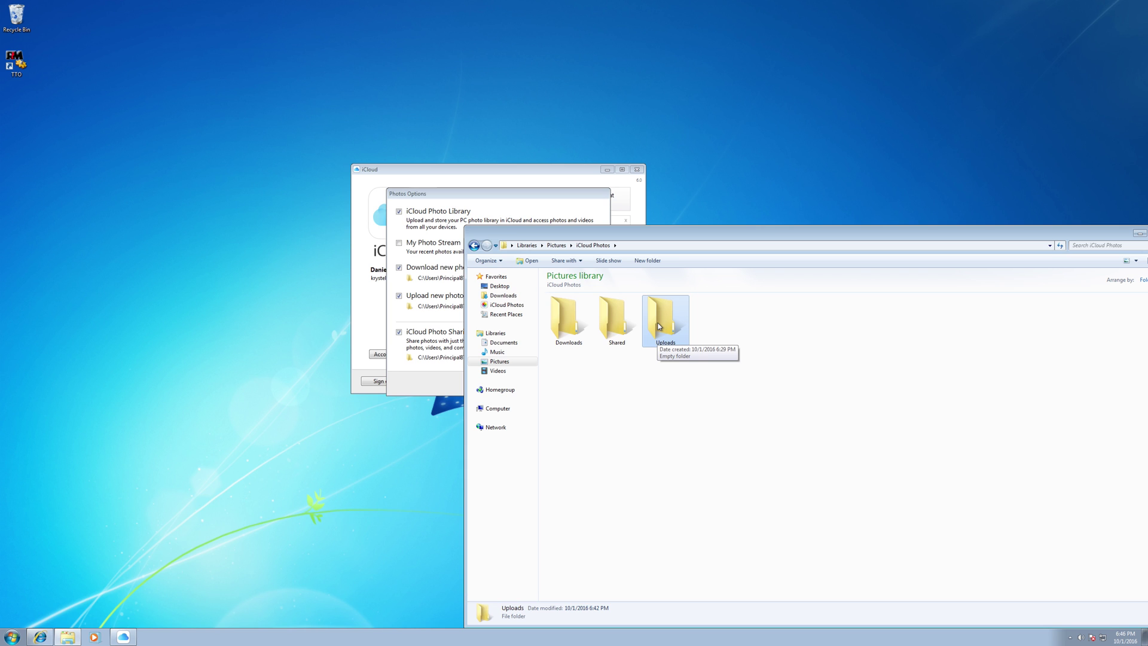
pyautogui.moveTo(508, 192); pyautogui.dragTo(307, 191)
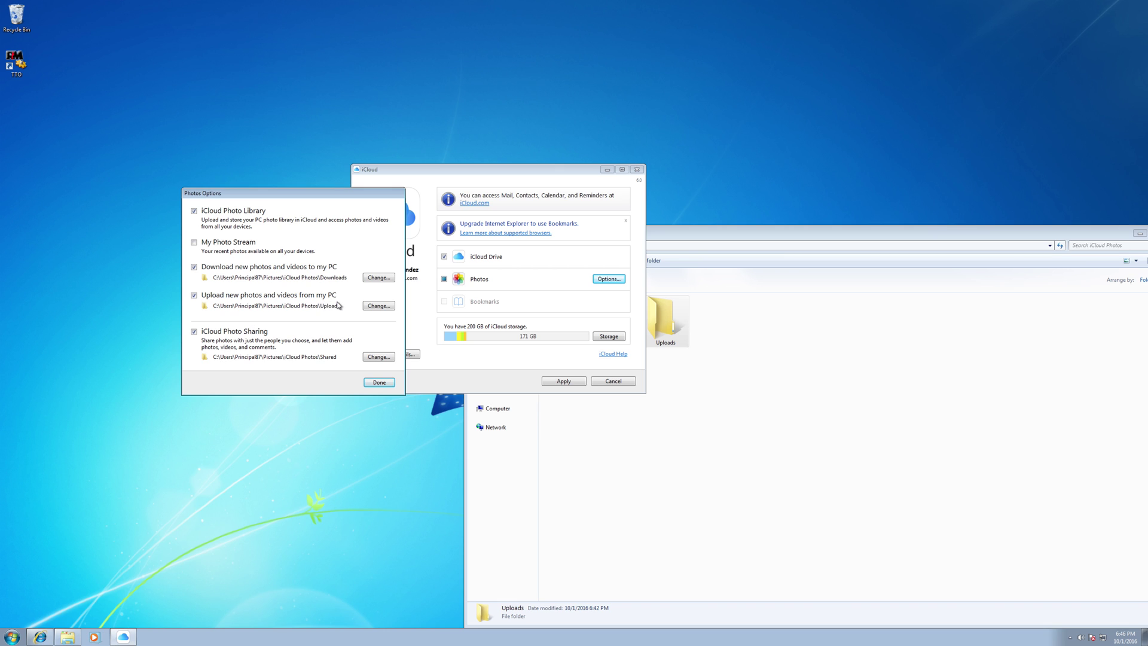
# - Recheck the Uploads and Shared folders, then confirm Photos Options with Done
pyautogui.click(779, 347)
pyautogui.click(659, 317)
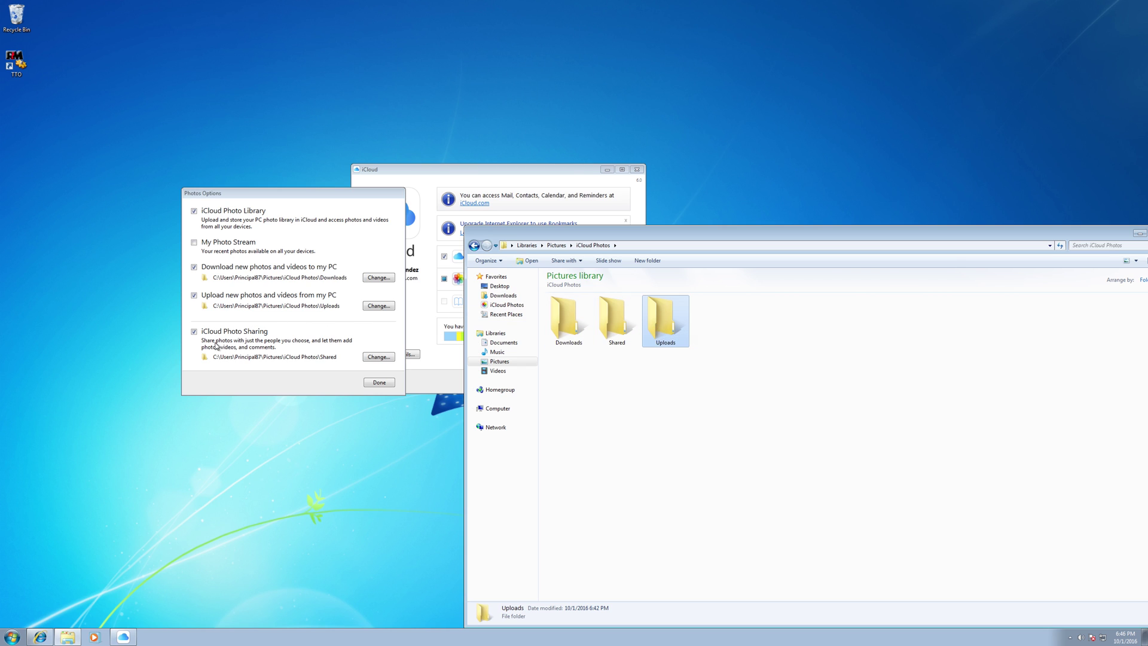
pyautogui.click(608, 317)
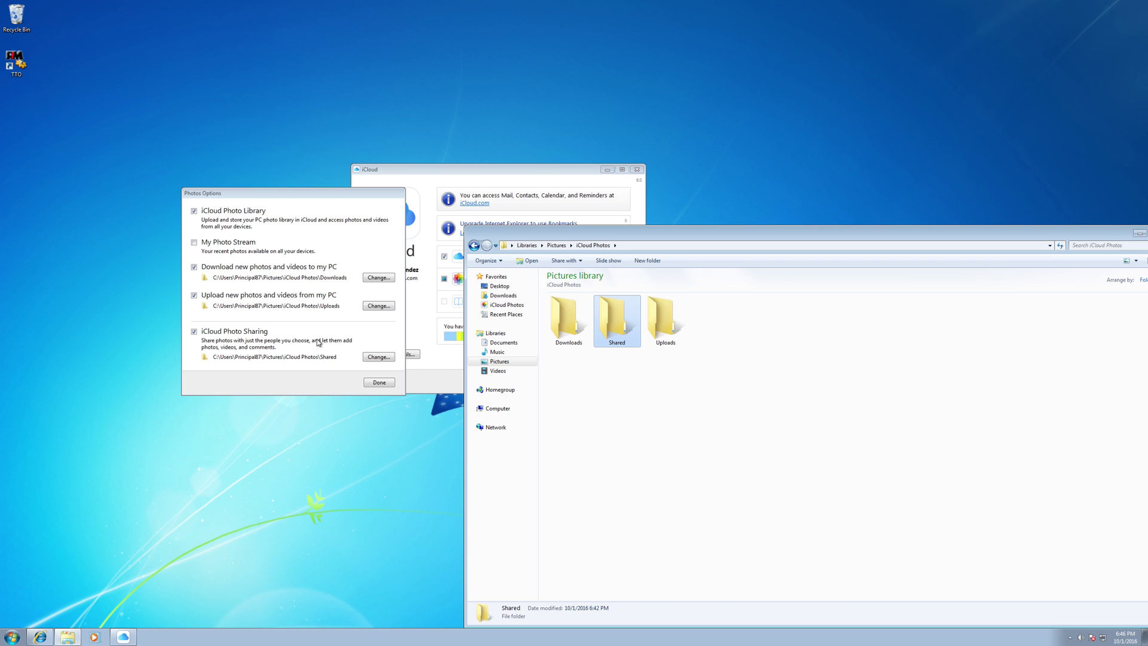
pyautogui.click(381, 382)
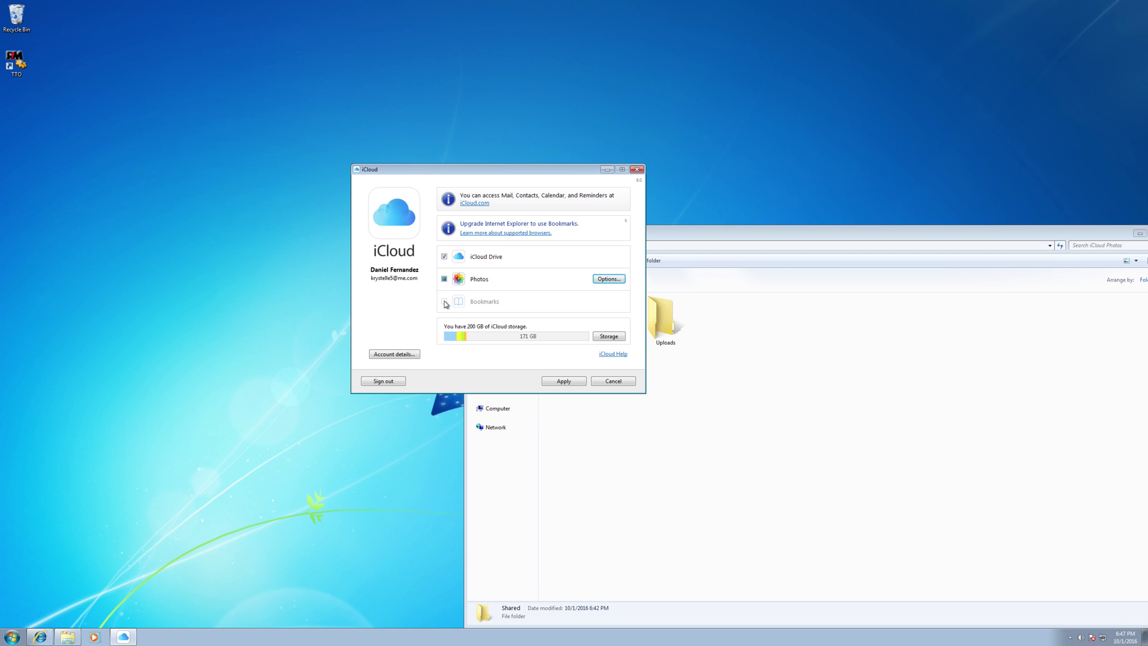
# - Apply the iCloud settings and close the iCloud window
pyautogui.click(573, 382)
pyautogui.click(611, 382)
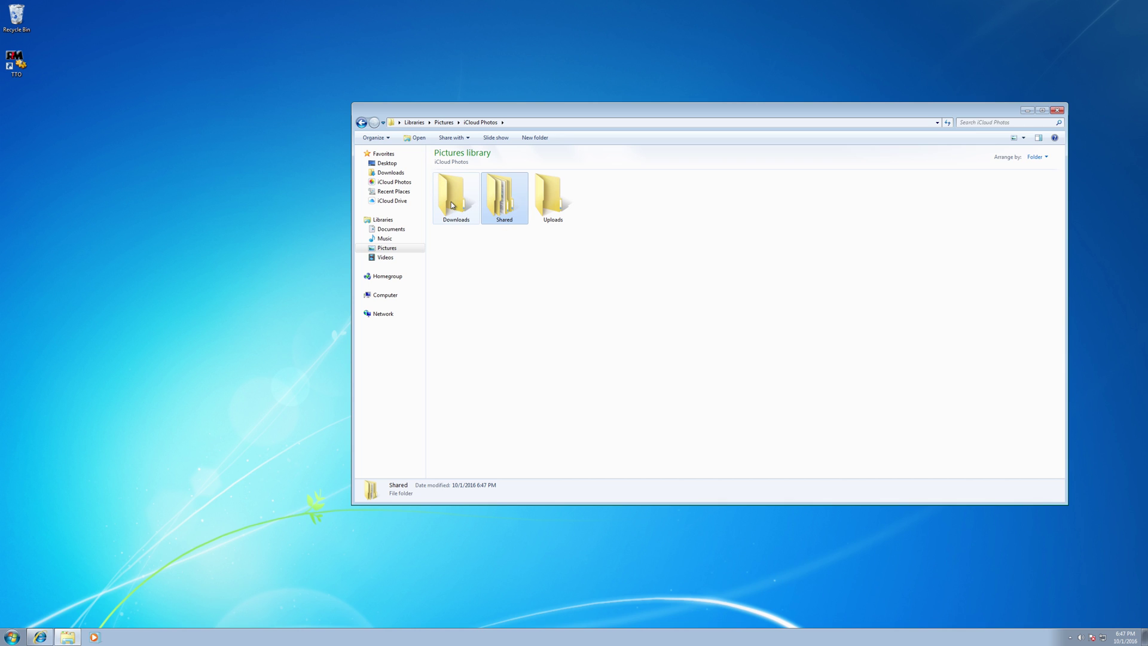
# - Look inside the empty Downloads folder, then return to iCloud Photos
pyautogui.doubleClick(451, 202)
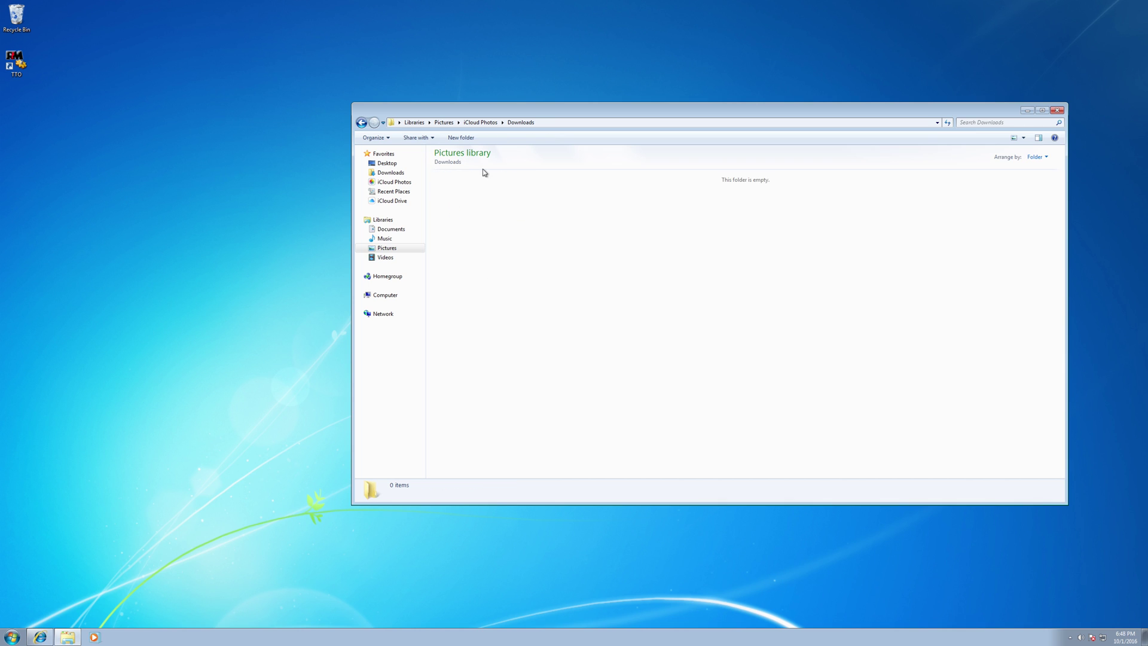
pyautogui.click(482, 122)
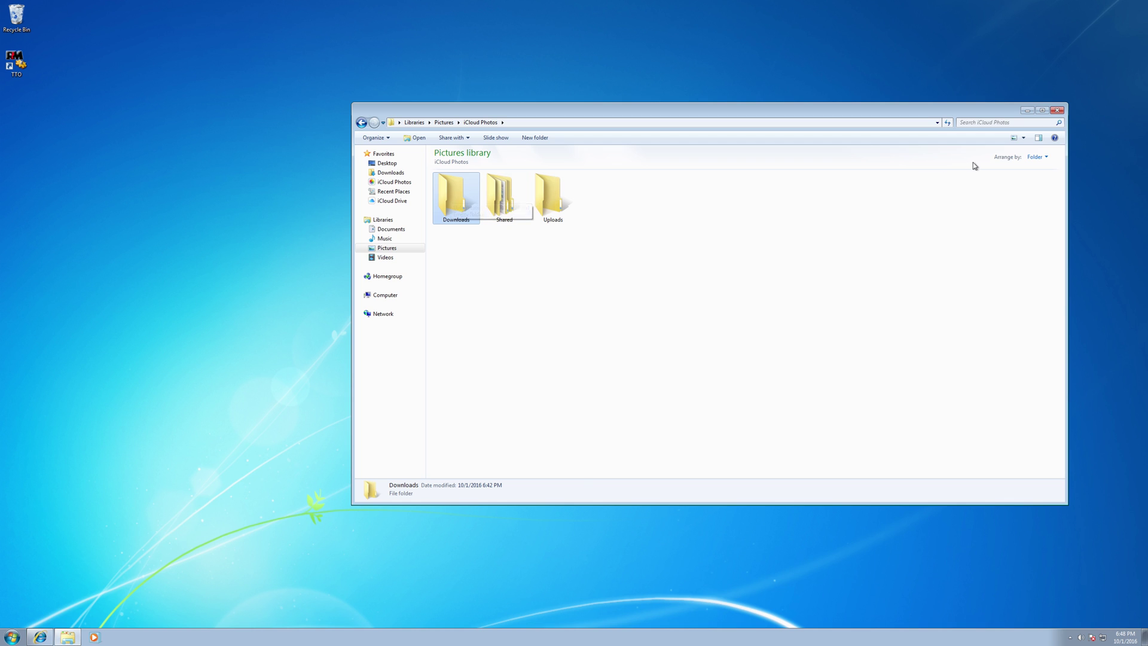
# - Minimize the iCloud Photos window and take the Windows 7 VM out of full screen
pyautogui.click(1026, 110)
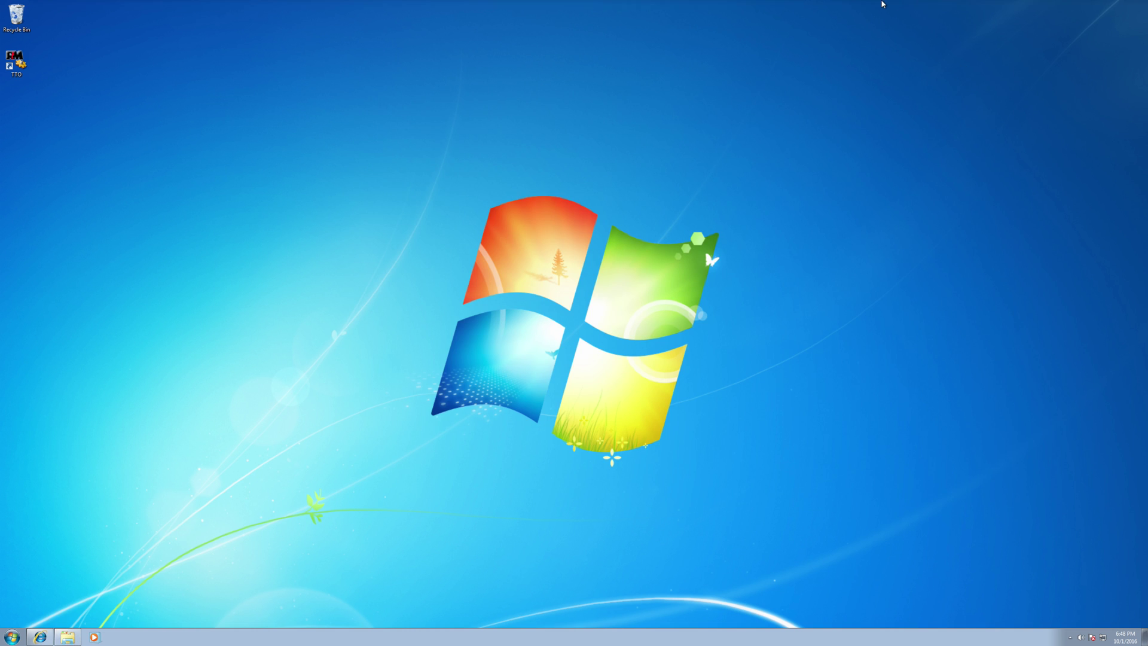
pyautogui.moveTo(882, 3)
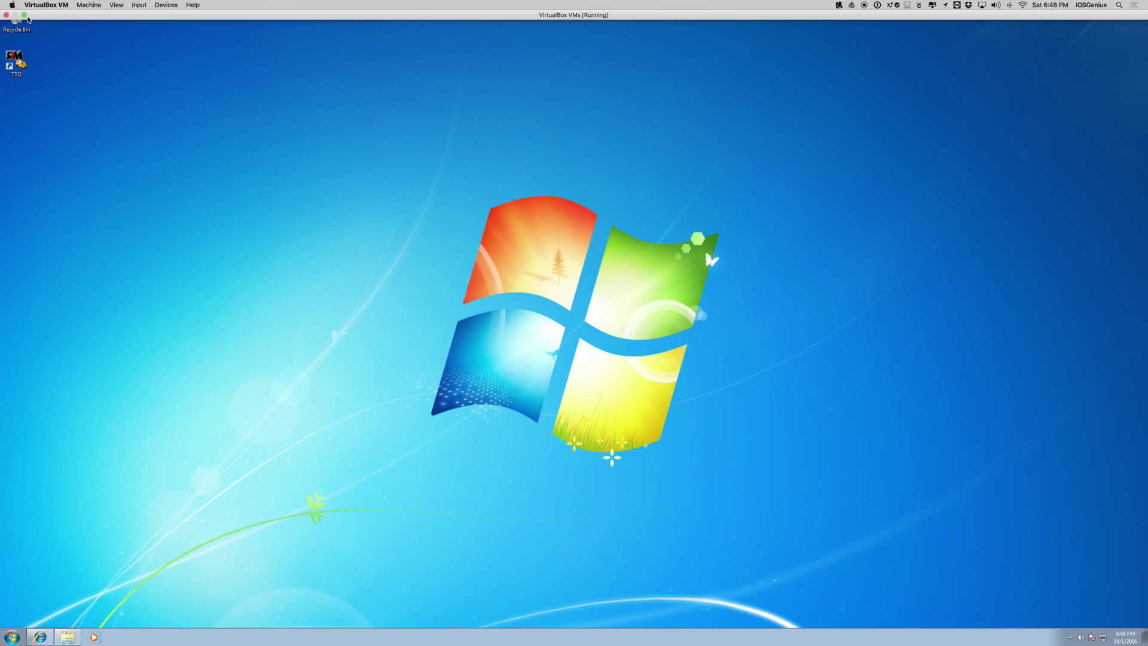
pyautogui.click(25, 15)
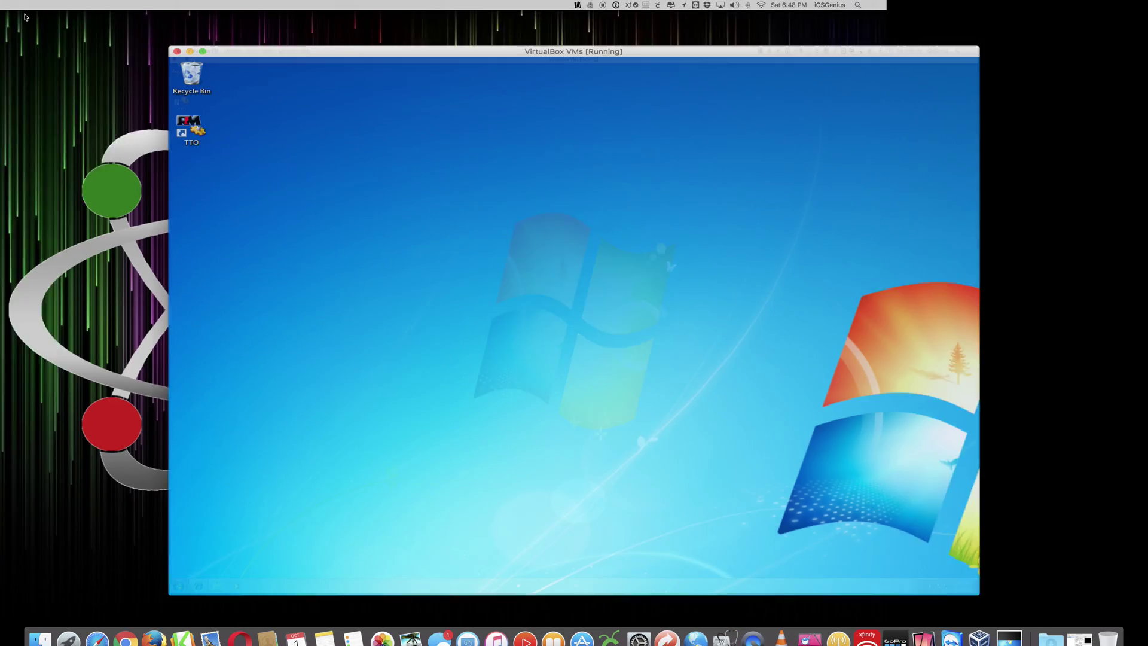